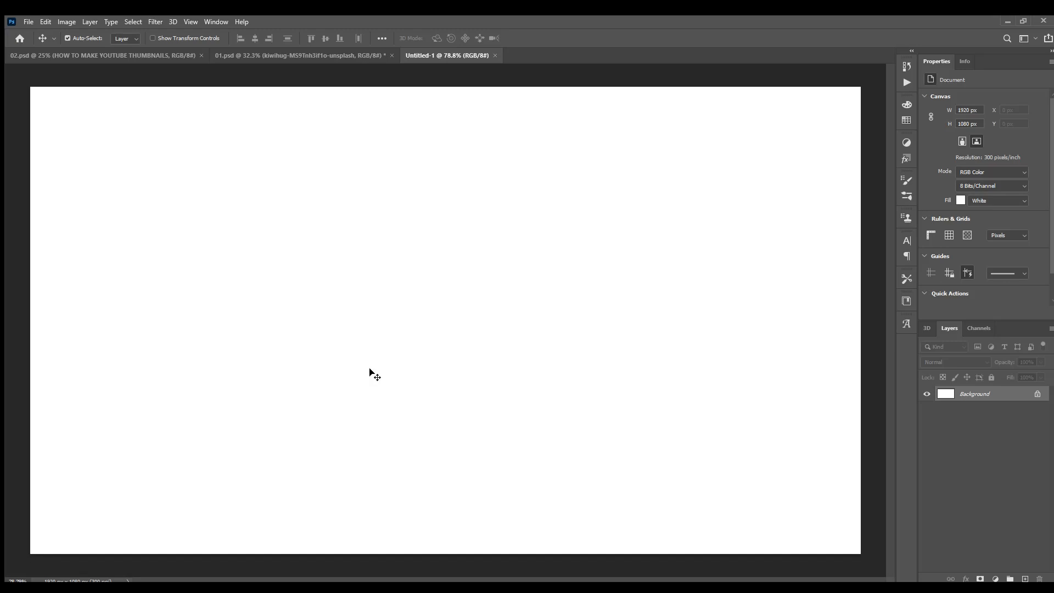
Unlock the Background layer and give it a slightly slanted Gradient Overlay in purple shades.
{"action": "left_click", "coordinate": [1038, 394]}
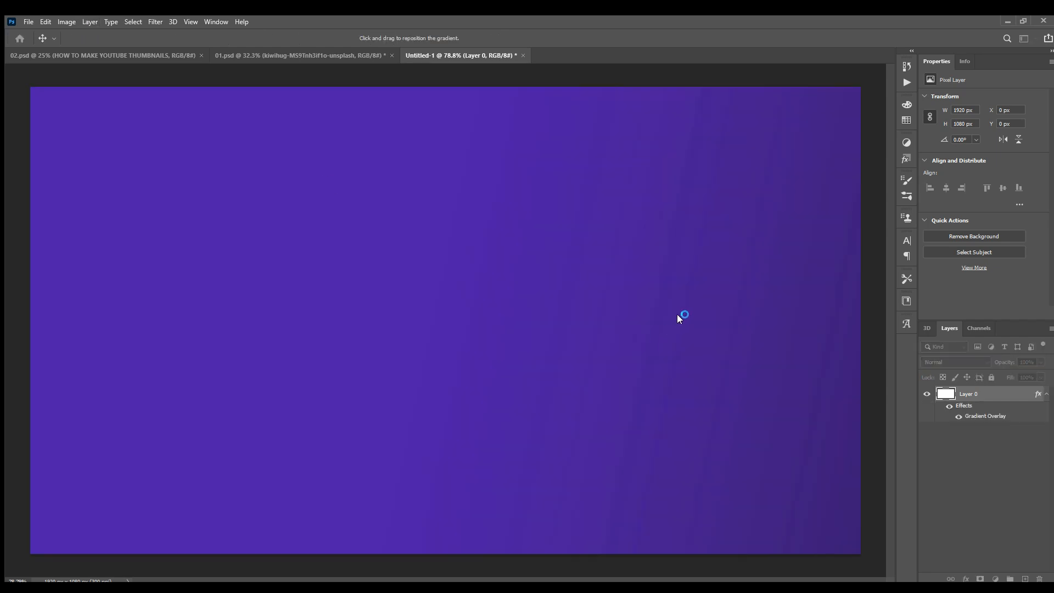
{"action": "key", "text": "i"}
{"action": "double_click", "coordinate": [708, 430]}
{"action": "left_click", "coordinate": [900, 435]}
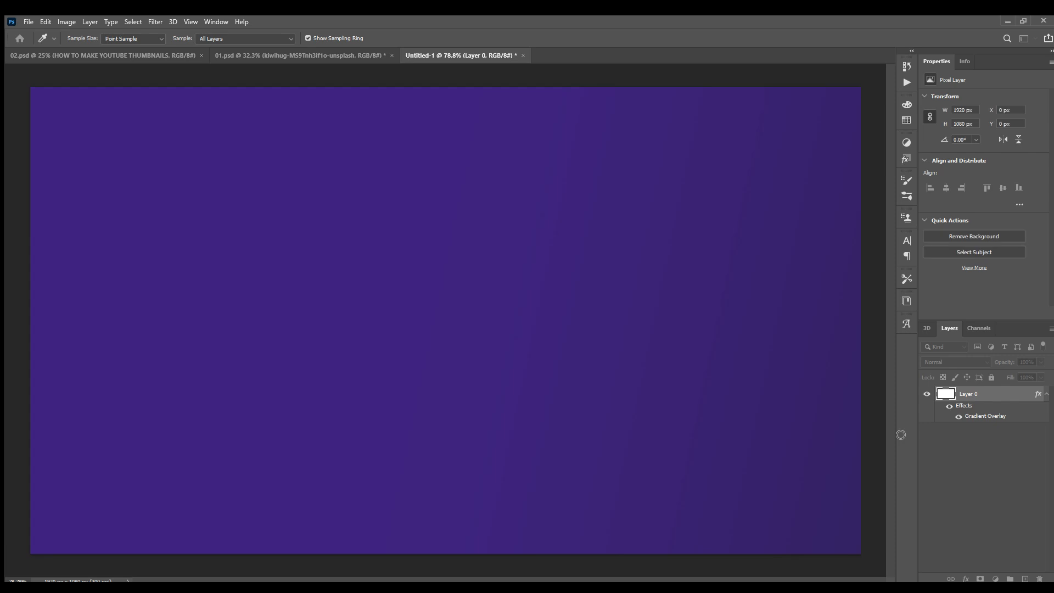
Recolour the Gradient Overlay so it runs from dark purple on the canvas's left to brighter violet on its right, and apply the layer style.
{"action": "key", "text": "ctrl+minus"}
{"action": "key", "text": "ctrl+minus"}
{"action": "key", "text": "ctrl+minus"}
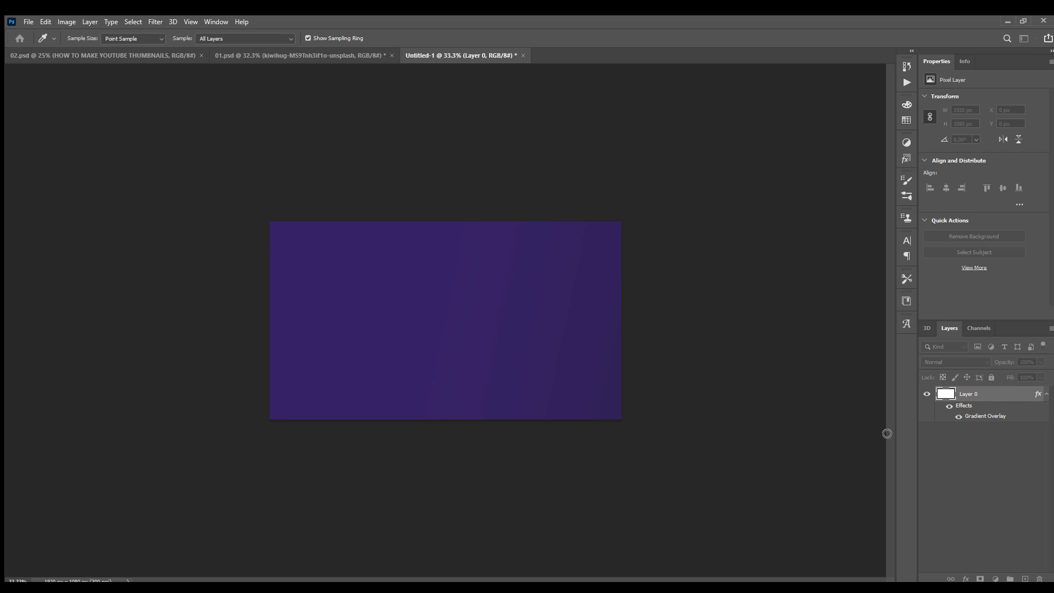
{"action": "left_click", "coordinate": [831, 382]}
{"action": "left_click", "coordinate": [897, 394]}
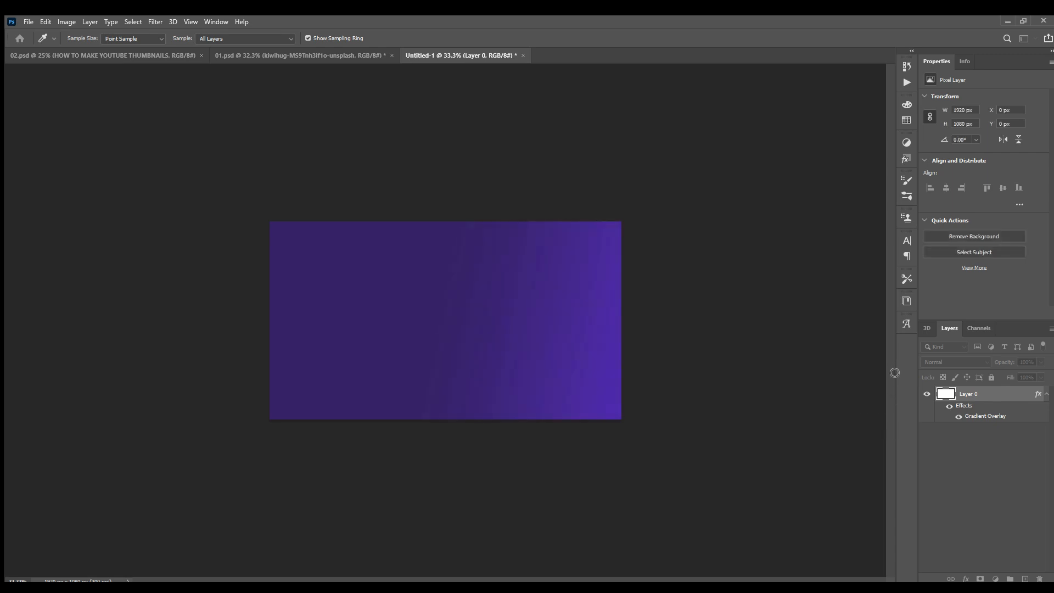
{"action": "left_click", "coordinate": [905, 382]}
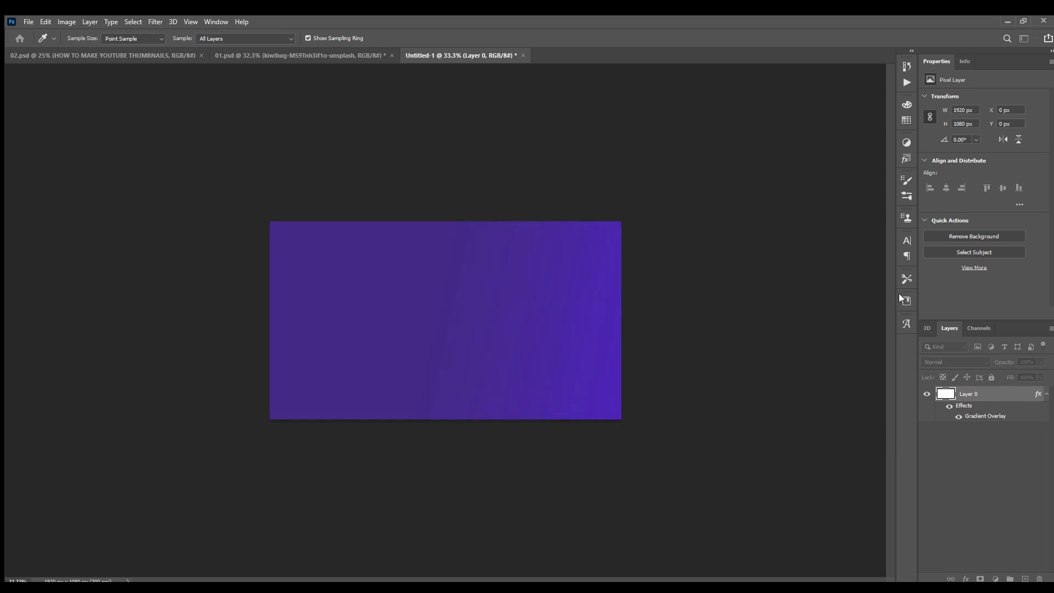
{"action": "left_click", "coordinate": [911, 251]}
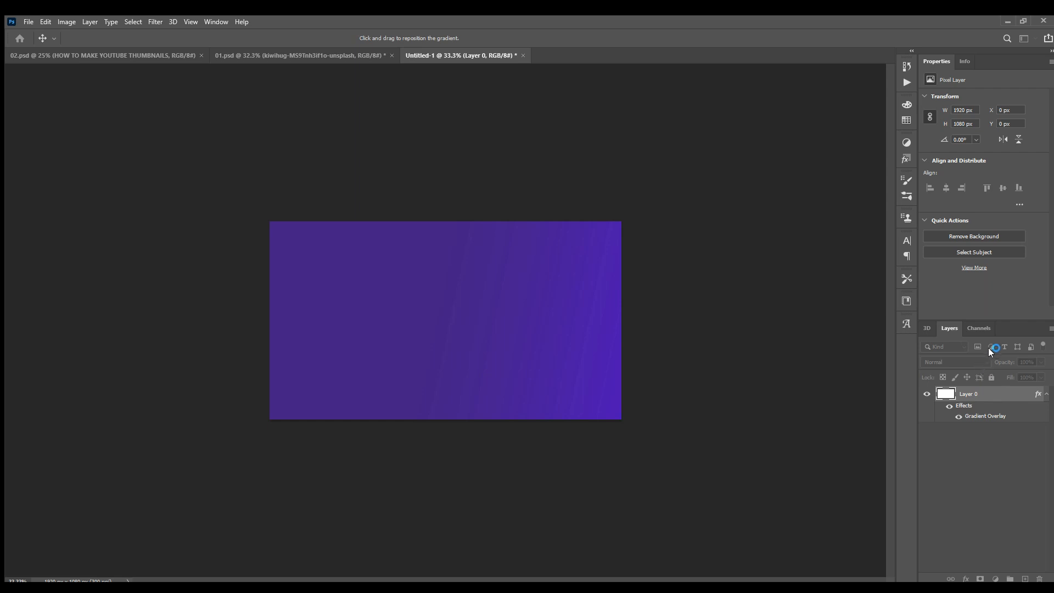
{"action": "left_click", "coordinate": [986, 335]}
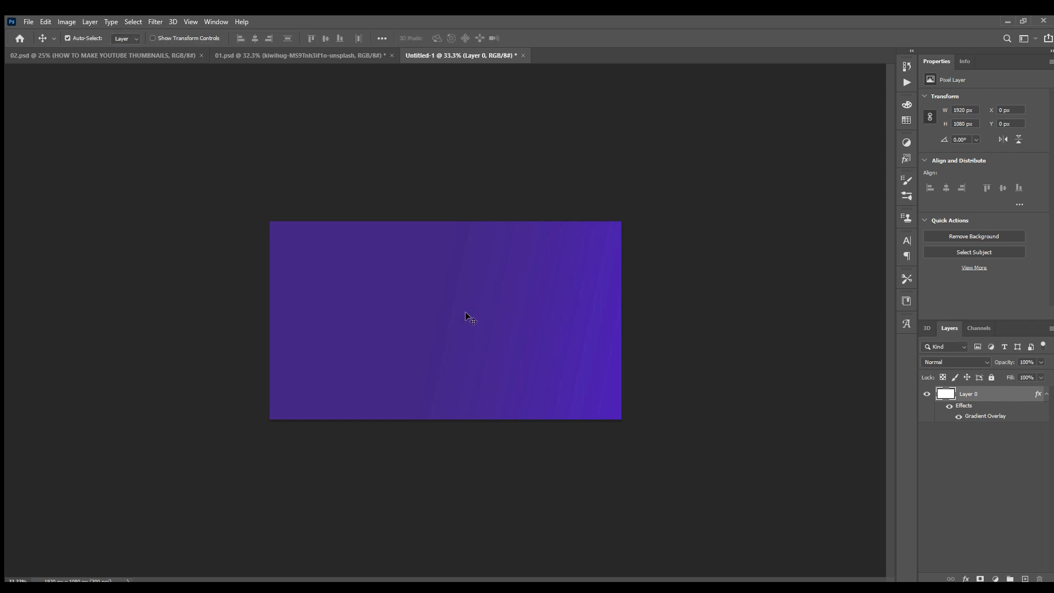
Add a Channel Mixer adjustment layer and set the Red output channel to Red +114, Green +74 and Blue +21.
{"action": "scroll", "coordinate": [467, 319], "scroll_direction": "up", "scroll_amount": 6}
{"action": "scroll", "coordinate": [491, 310], "scroll_direction": "down", "scroll_amount": 2}
{"action": "scroll", "coordinate": [495, 308], "scroll_direction": "down", "scroll_amount": 1}
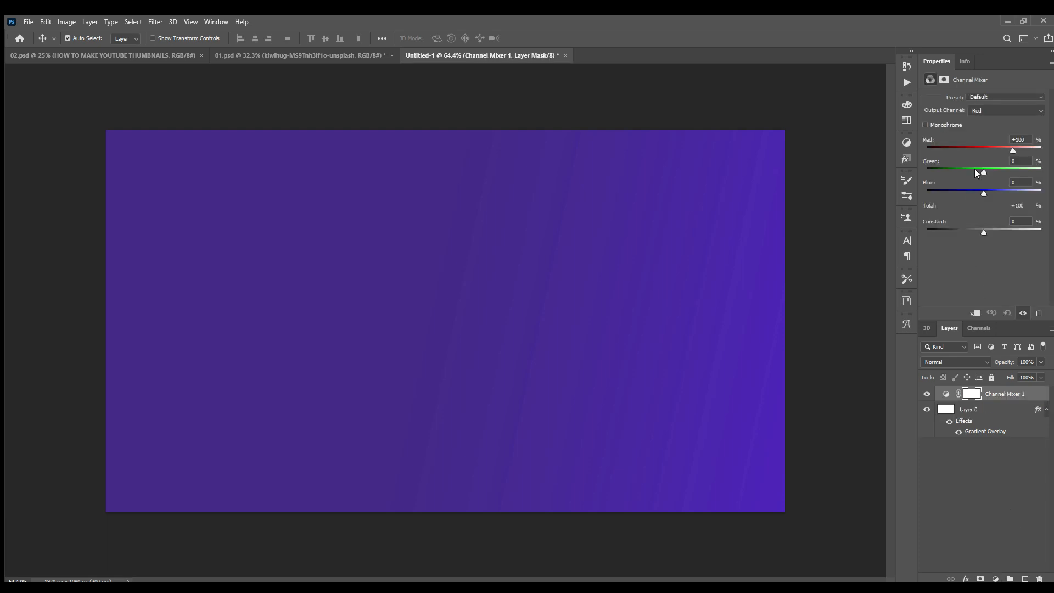
{"action": "left_click", "coordinate": [983, 148]}
{"action": "left_click_drag", "start_coordinate": [984, 147], "coordinate": [984, 190]}
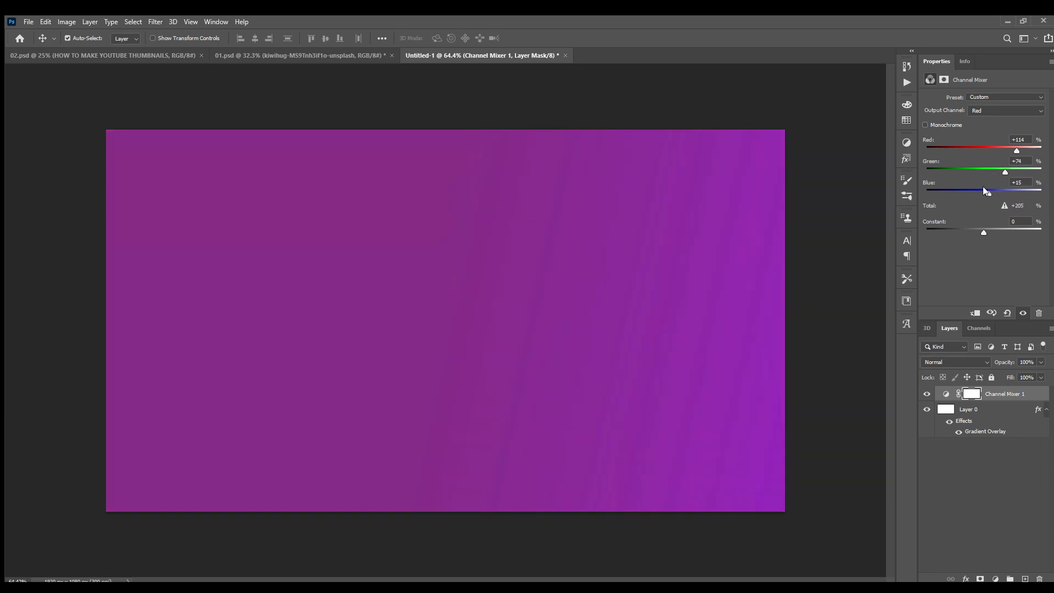
{"action": "scroll", "coordinate": [483, 304], "scroll_direction": "down", "scroll_amount": 1}
{"action": "scroll", "coordinate": [483, 304], "scroll_direction": "up", "scroll_amount": 3}
{"action": "scroll", "coordinate": [484, 303], "scroll_direction": "down", "scroll_amount": 3}
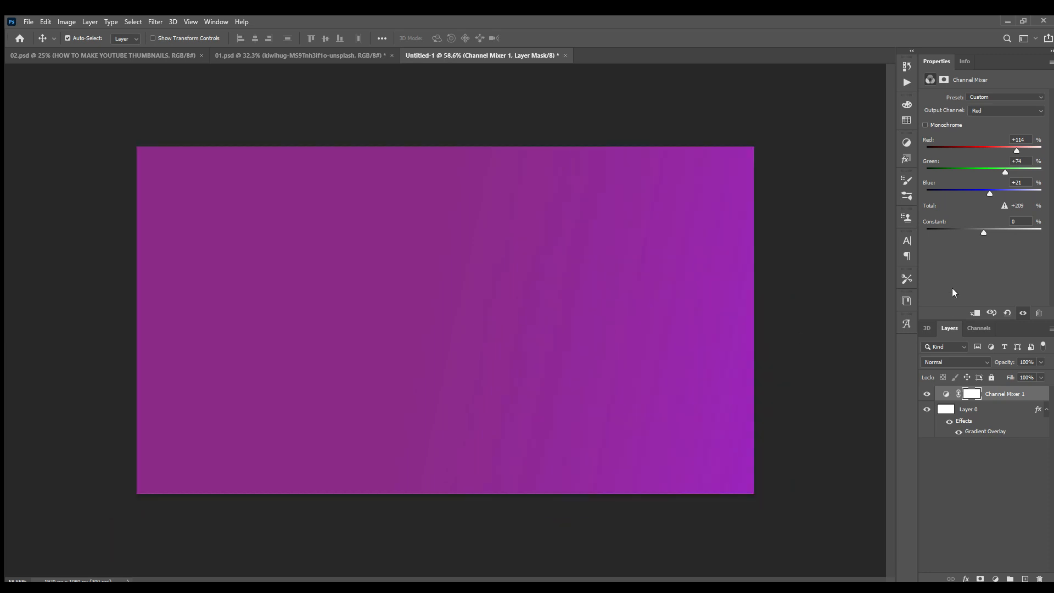
{"action": "mouse_move", "coordinate": [982, 230]}
{"action": "left_mouse_down"}
{"action": "mouse_move", "coordinate": [962, 228]}
{"action": "mouse_move", "coordinate": [982, 230]}
{"action": "left_mouse_up"}
Add a Color Balance adjustment layer with midtones at Cyan-Red -16, Magenta-Green -45 and Yellow-Blue +36.
{"action": "left_click", "coordinate": [1008, 480]}
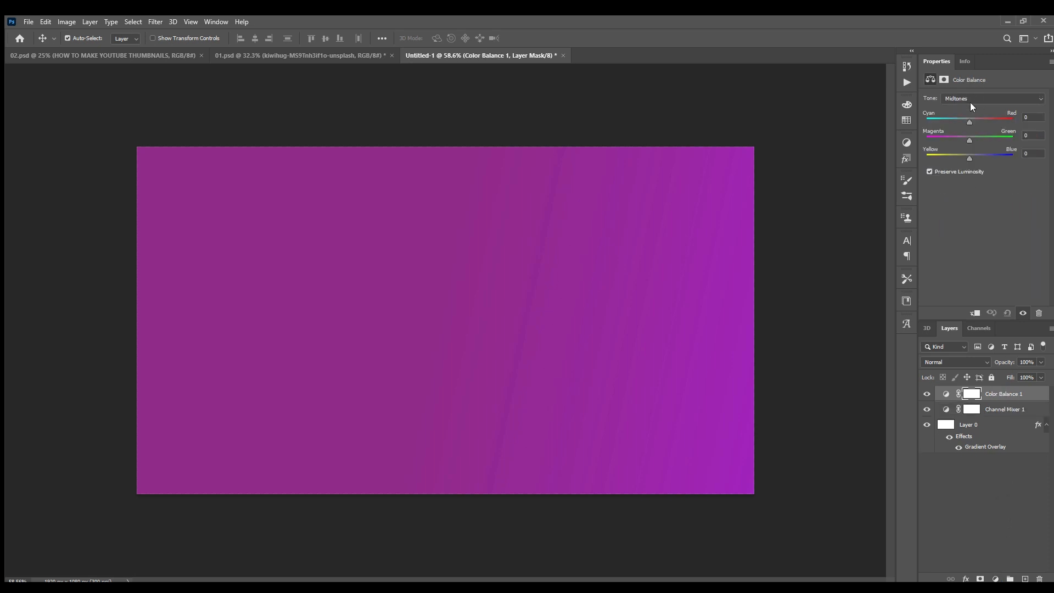
{"action": "mouse_move", "coordinate": [961, 121]}
{"action": "left_mouse_down"}
{"action": "mouse_move", "coordinate": [1002, 137]}
{"action": "mouse_move", "coordinate": [936, 135]}
{"action": "mouse_move", "coordinate": [957, 119]}
{"action": "left_mouse_up"}
{"action": "scroll", "coordinate": [598, 233], "scroll_direction": "down", "scroll_amount": 1}
{"action": "scroll", "coordinate": [606, 235], "scroll_direction": "up", "scroll_amount": 3}
{"action": "scroll", "coordinate": [605, 233], "scroll_direction": "down", "scroll_amount": 4}
{"action": "scroll", "coordinate": [440, 317], "scroll_direction": "down", "scroll_amount": 1}
{"action": "scroll", "coordinate": [442, 317], "scroll_direction": "up", "scroll_amount": 3}
{"action": "scroll", "coordinate": [442, 317], "scroll_direction": "down", "scroll_amount": 2}
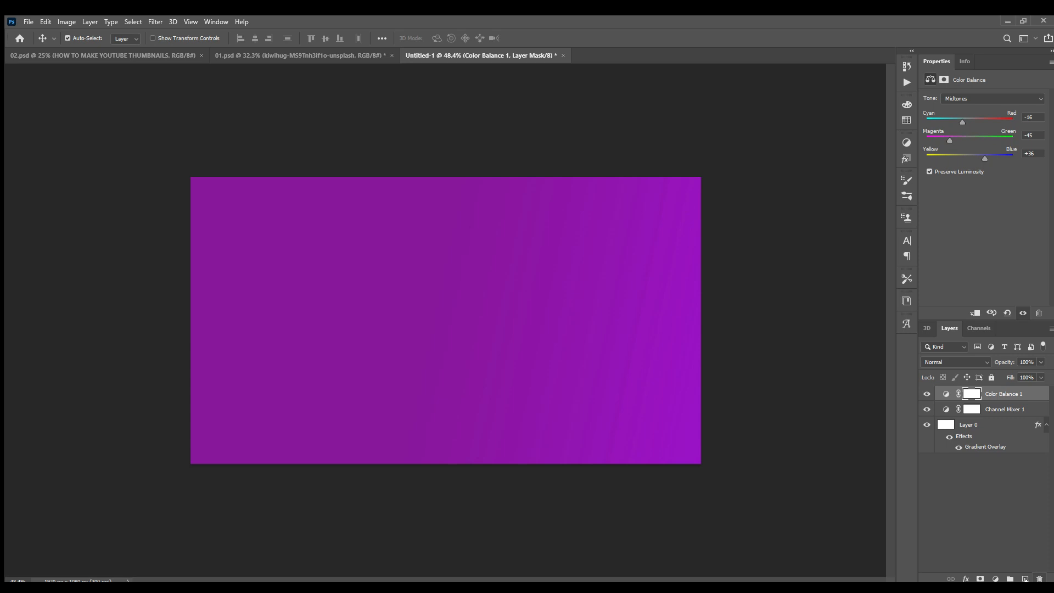
Create a new empty layer above the adjustments and choose a soft round brush.
{"action": "left_click", "coordinate": [1025, 579]}
{"action": "key", "text": "b"}
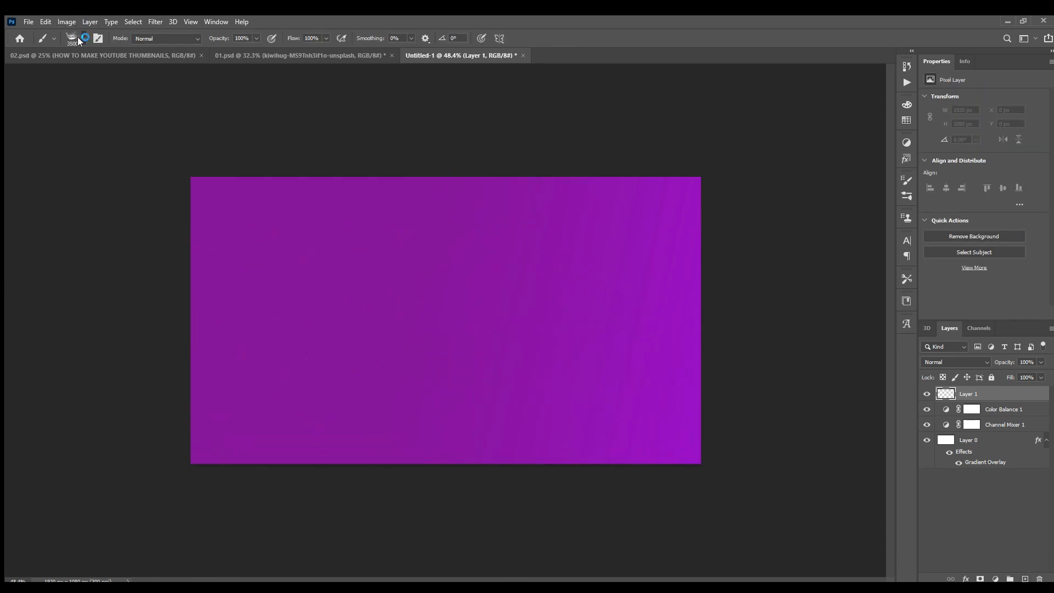
{"action": "left_click", "coordinate": [45, 142]}
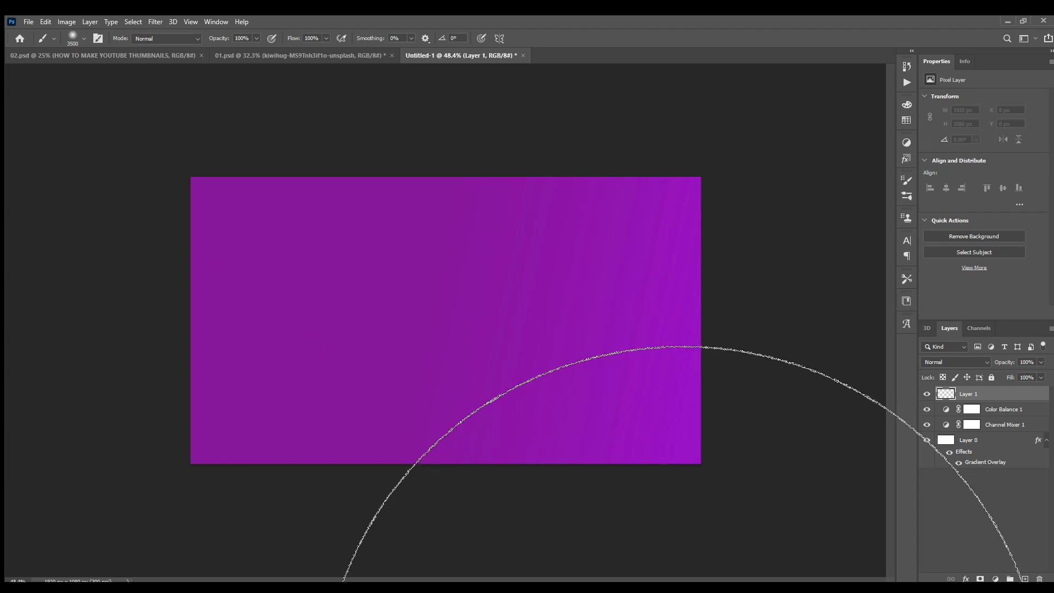
{"action": "left_click", "coordinate": [338, 356]}
{"action": "scroll", "coordinate": [329, 352], "scroll_direction": "down", "scroll_amount": 3}
{"action": "key", "text": "ctrl+z"}
{"action": "key", "text": "i"}
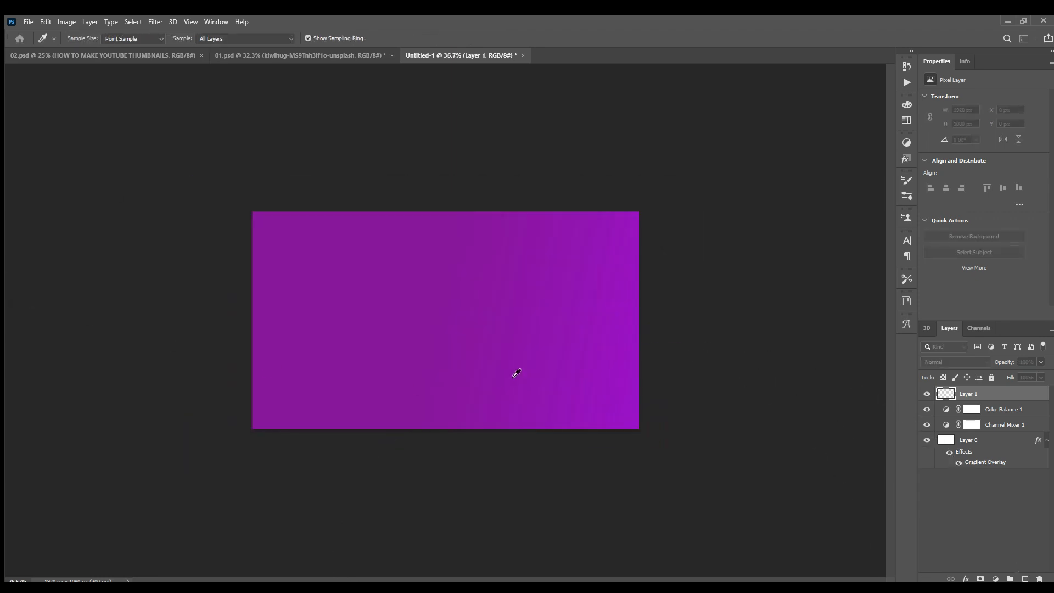
{"action": "key", "text": "b"}
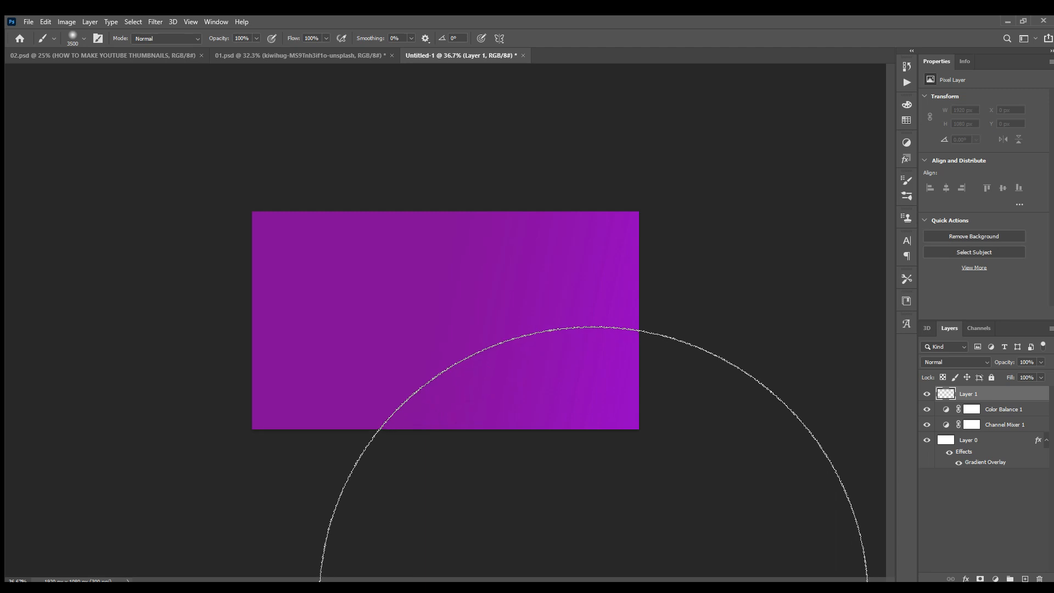
{"action": "left_click", "coordinate": [318, 329]}
{"action": "key", "text": "ctrl+z"}
Reduce the soft round brush to a size of 2200 px.
{"action": "key", "text": "bracketleft"}
{"action": "key", "text": "bracketleft"}
{"action": "key", "text": "bracketleft"}
{"action": "key", "text": "bracketleft"}
{"action": "key", "text": "bracketleft"}
{"action": "key", "text": "bracketleft"}
{"action": "key", "text": "bracketleft"}
{"action": "key", "text": "bracketleft"}
{"action": "key", "text": "bracketleft"}
{"action": "key", "text": "bracketleft"}
{"action": "key", "text": "bracketleft"}
{"action": "key", "text": "bracketleft"}
{"action": "key", "text": "bracketleft"}
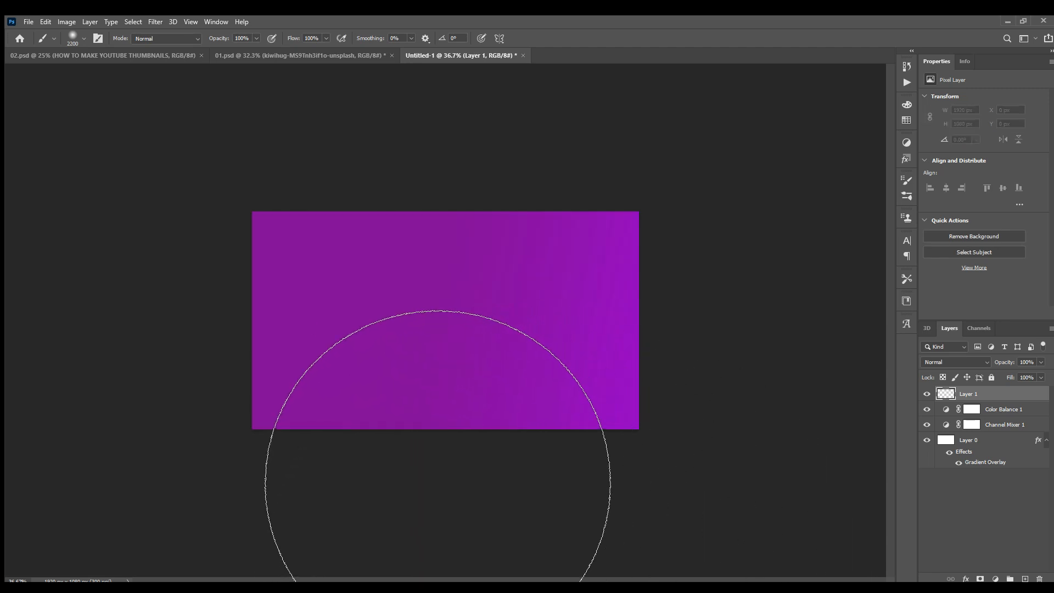
Paint a soft dark purple shade over the left part of the canvas on the new layer.
{"action": "left_click", "coordinate": [291, 316]}
{"action": "key", "text": "ctrl+z"}
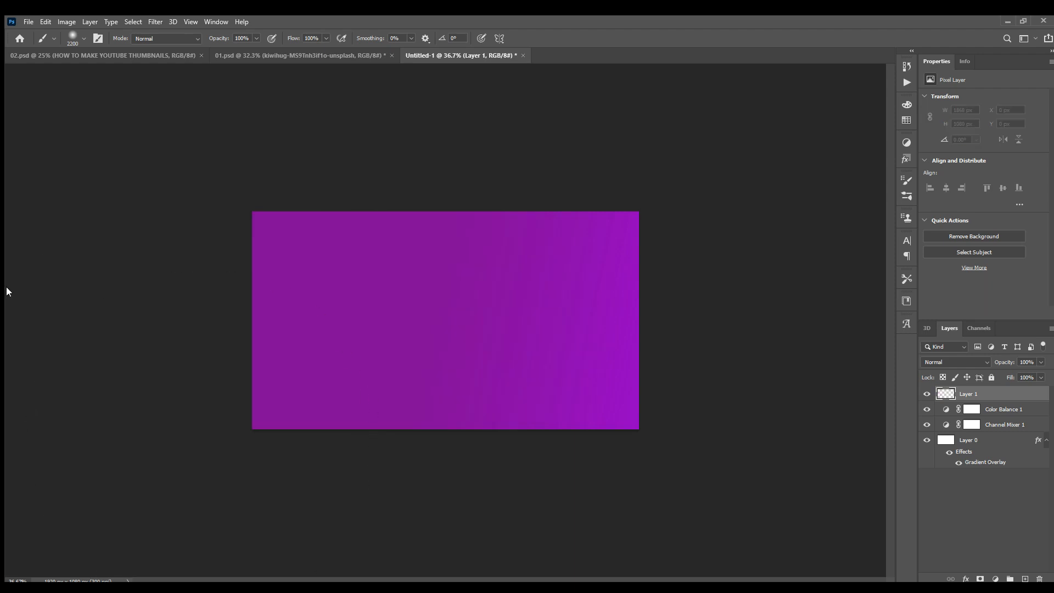
{"action": "key", "text": "i"}
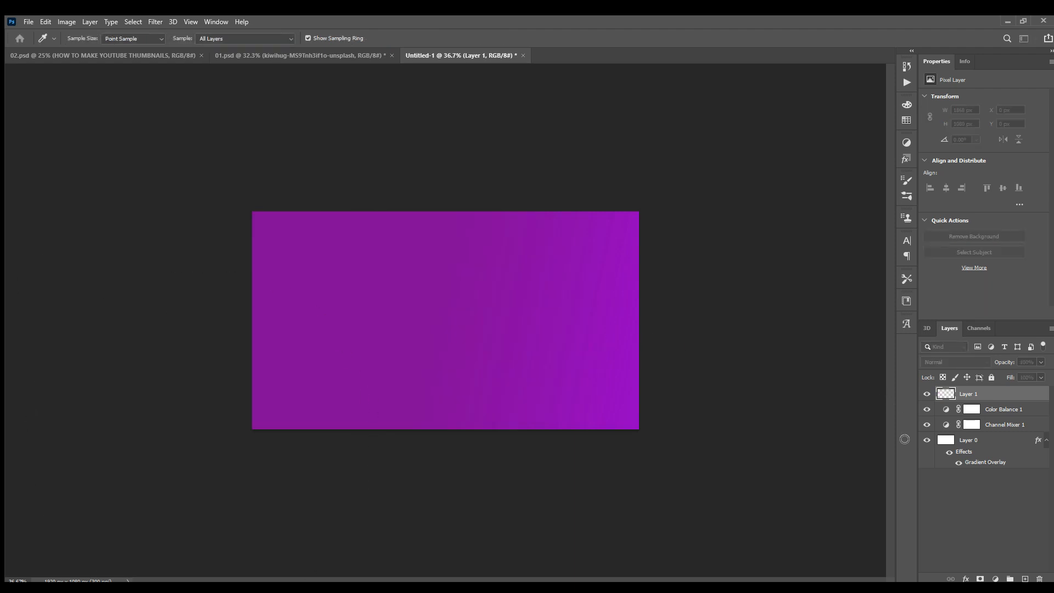
{"action": "key", "text": "b"}
{"action": "key", "text": "ctrl+shift+z"}
{"action": "key", "text": "ctrl+minus"}
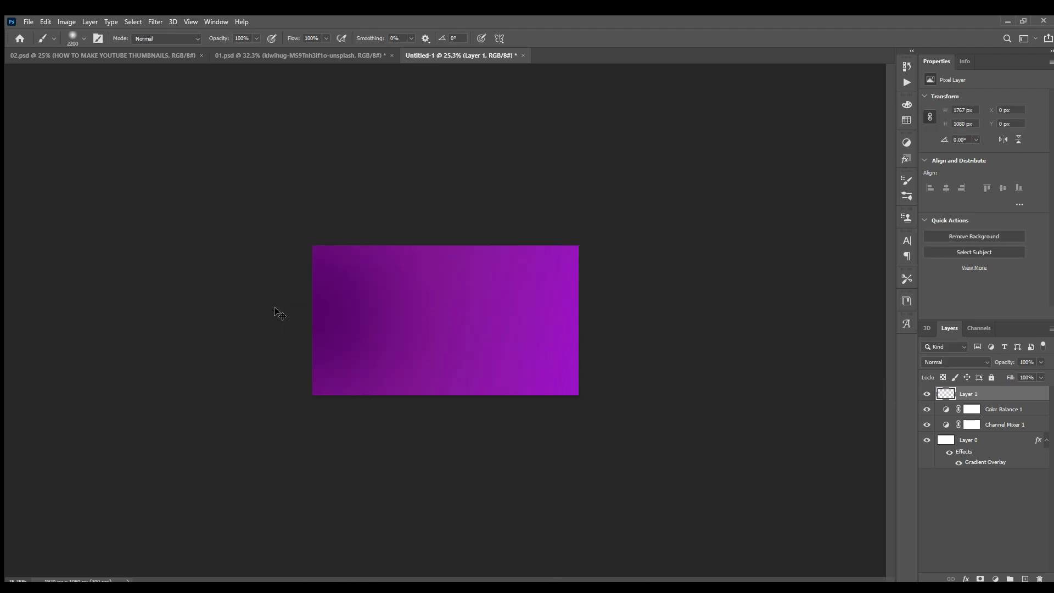
{"action": "key", "text": "ctrl+z"}
{"action": "scroll", "coordinate": [433, 472], "scroll_direction": "up", "scroll_amount": 4}
{"action": "key", "text": "ctrl+shift+z"}
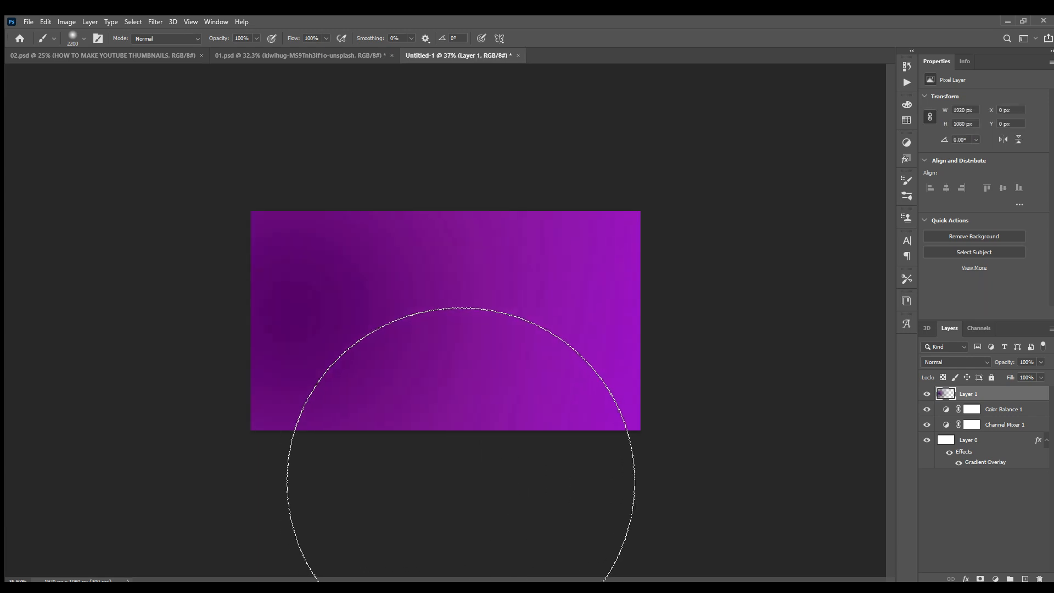
{"action": "scroll", "coordinate": [558, 400], "scroll_direction": "down", "scroll_amount": 5}
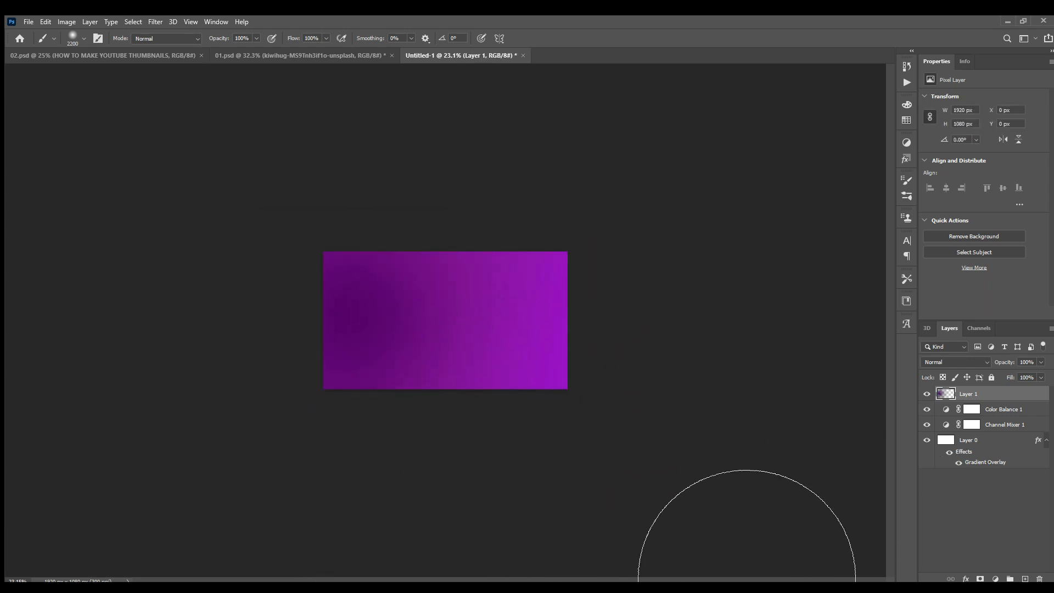
Try other blend modes such as Linear Burn on the painted shade layer and return it to Normal.
{"action": "left_click", "coordinate": [952, 363]}
{"action": "left_click", "coordinate": [947, 444]}
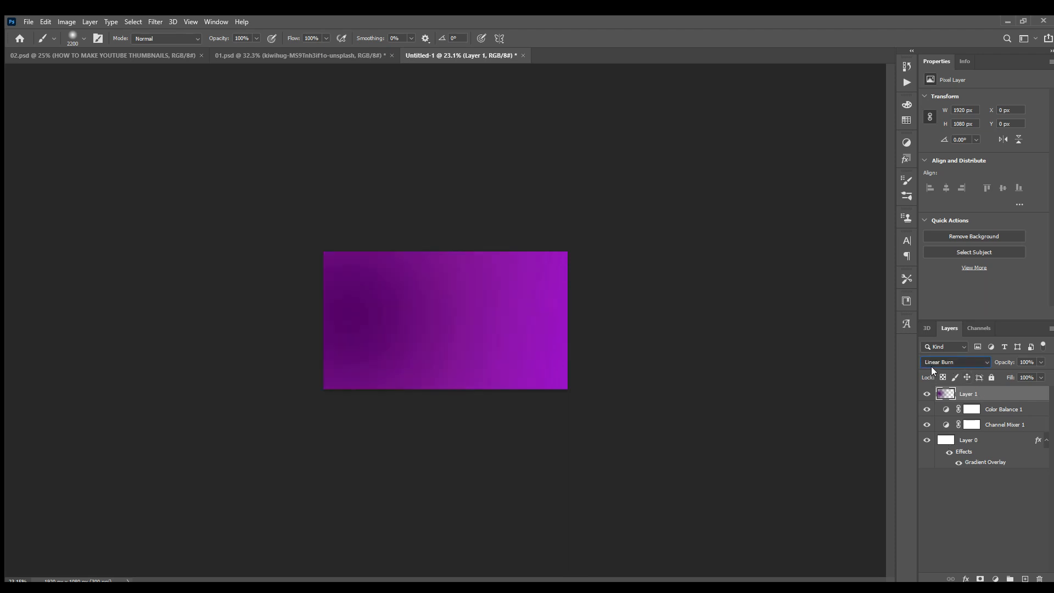
{"action": "scroll", "coordinate": [934, 359], "scroll_direction": "up", "scroll_amount": 5}
{"action": "key", "text": "v"}
{"action": "key", "text": "ctrl+0"}
{"action": "scroll", "coordinate": [292, 235], "scroll_direction": "up", "scroll_amount": 3}
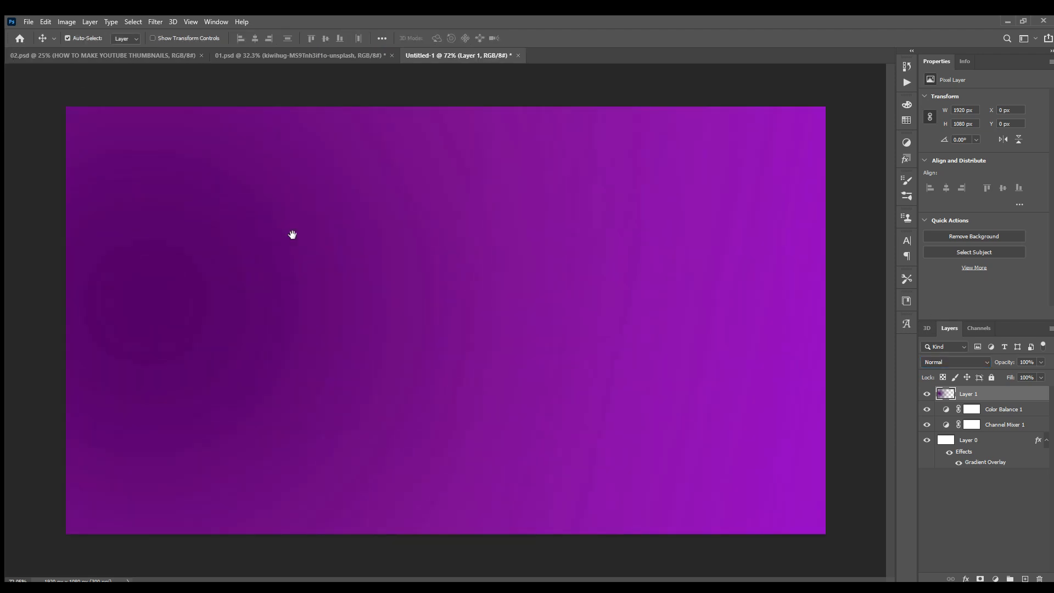
{"action": "scroll", "coordinate": [292, 235], "scroll_direction": "down", "scroll_amount": 2}
{"action": "scroll", "coordinate": [292, 235], "scroll_direction": "up", "scroll_amount": 1}
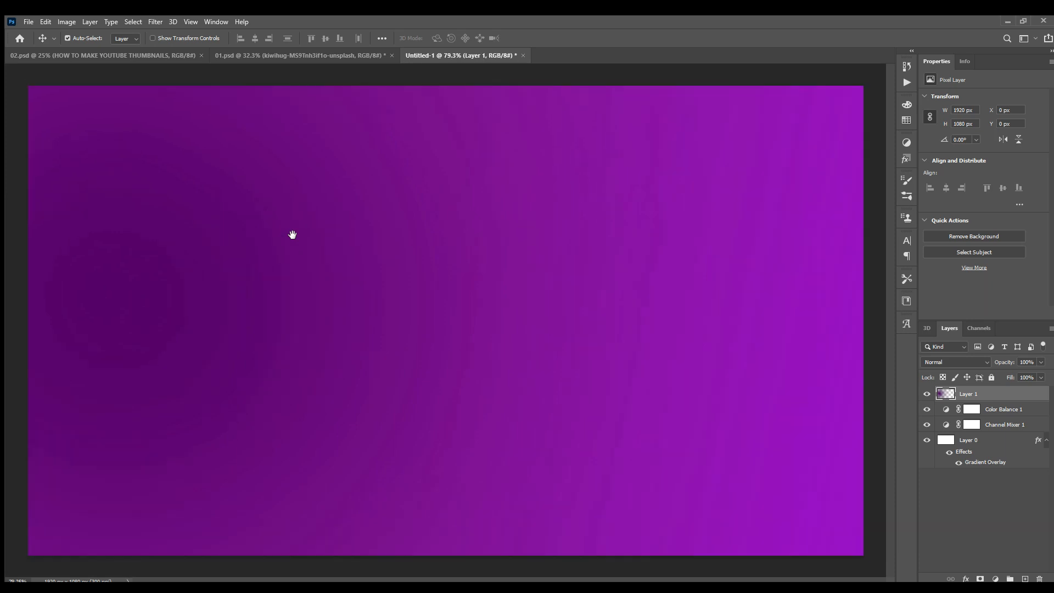
Bring the desktop computer image from 01.psd into the untitled document and scale it to about 742 × 593 px on the canvas's right half.
{"action": "left_click", "coordinate": [265, 48]}
{"action": "left_click_drag", "start_coordinate": [492, 296], "coordinate": [588, 344]}
{"action": "scroll", "coordinate": [612, 345], "scroll_direction": "down", "scroll_amount": 8}
{"action": "key", "text": "ctrl+t"}
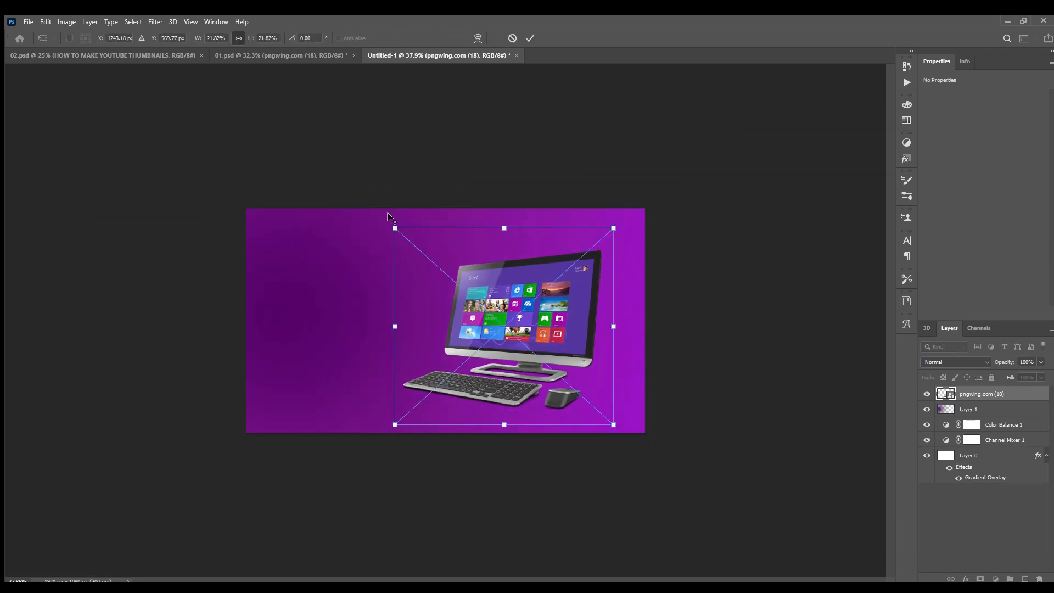
{"action": "left_click_drag", "start_coordinate": [395, 228], "coordinate": [420, 251]}
{"action": "left_click_drag", "start_coordinate": [547, 362], "coordinate": [558, 362]}
{"action": "key", "text": "Return"}
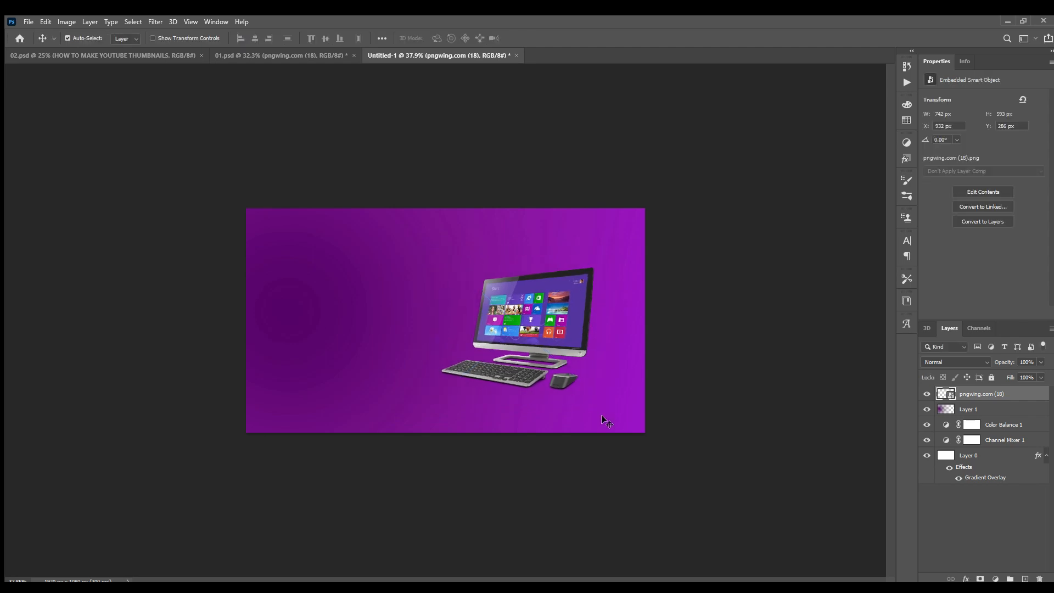
Group the painted shade, Color Balance, Channel Mixer and gradient layers, and name the group 01 bg.
{"action": "left_click", "coordinate": [601, 420]}
{"action": "left_click", "coordinate": [986, 418]}
{"action": "left_click", "coordinate": [978, 400]}
{"action": "left_click", "coordinate": [978, 408]}
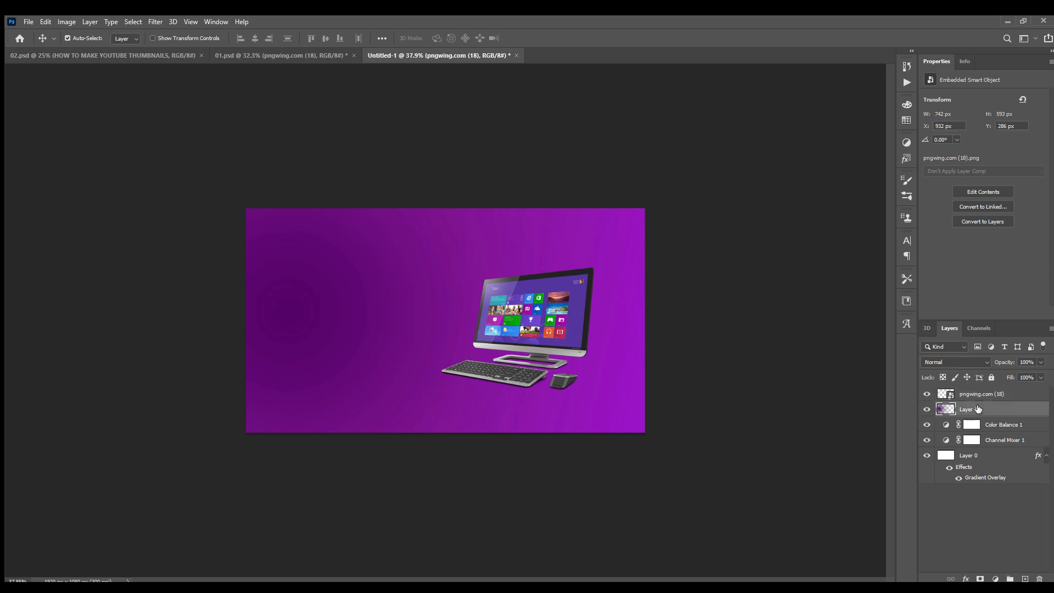
{"action": "left_click", "coordinate": [1004, 442], "text": "ctrl"}
{"action": "left_click", "coordinate": [999, 425], "text": "ctrl"}
{"action": "left_click", "coordinate": [983, 456], "text": "ctrl"}
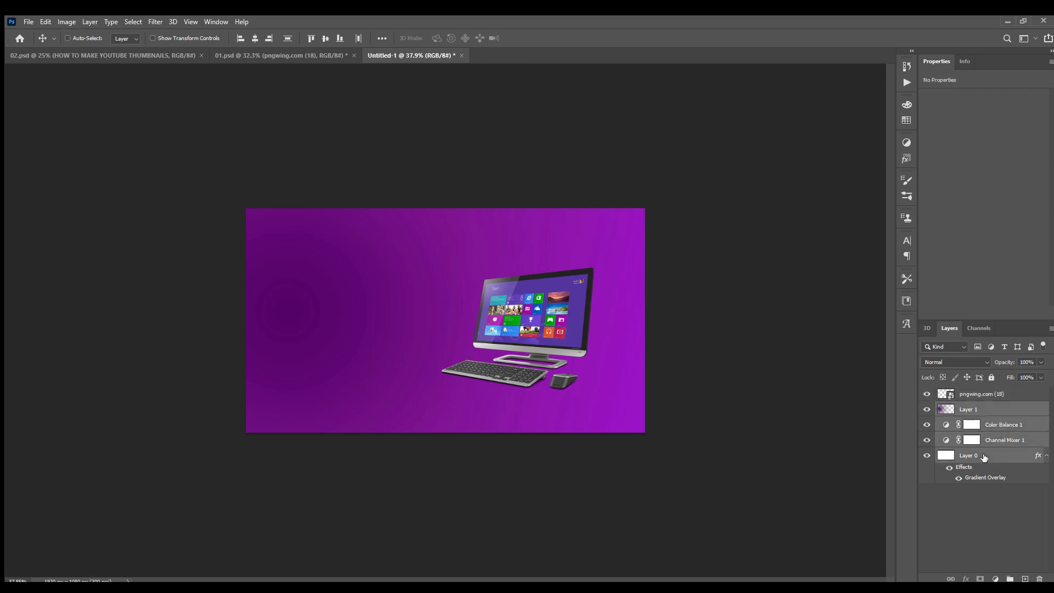
{"action": "key", "text": "ctrl+g"}
{"action": "double_click", "coordinate": [969, 408]}
{"action": "type", "text": "01 b"}
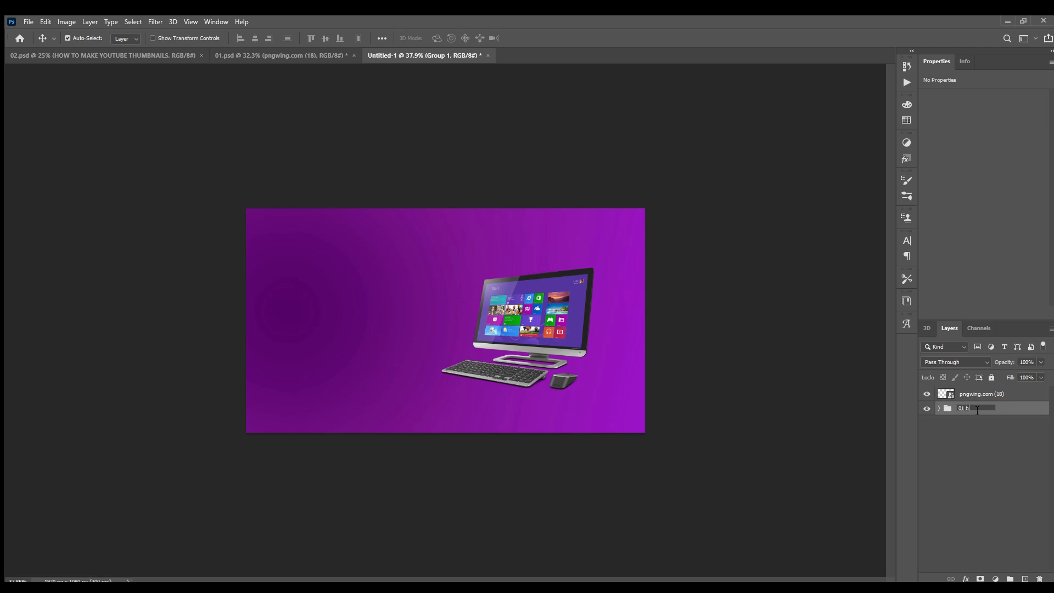
{"action": "type", "text": "g"}
{"action": "key", "text": "Return"}
Bring the white kiwihug texture image from 01.psd into the untitled document, placing it between the computer layer and the 01 bg group.
{"action": "left_click", "coordinate": [124, 56]}
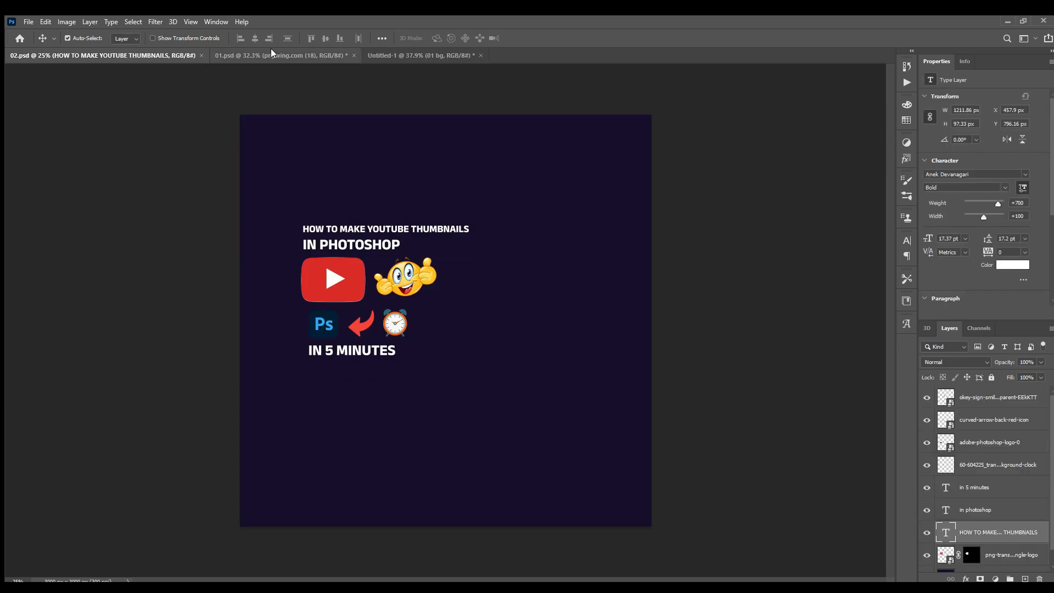
{"action": "left_click", "coordinate": [271, 55]}
{"action": "left_click_drag", "start_coordinate": [443, 430], "coordinate": [250, 127]}
{"action": "left_click_drag", "start_coordinate": [350, 19], "coordinate": [439, 310]}
{"action": "key", "text": "ctrl"}
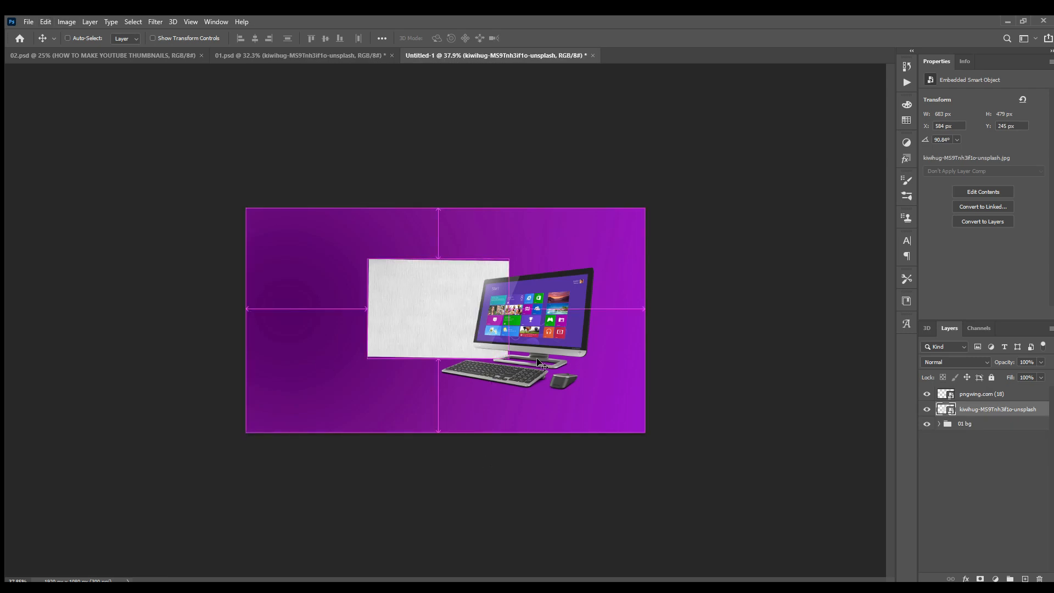
Enlarge the white texture to about 2139 × 1503 px so it covers the canvas, and set its blend mode to Multiply.
{"action": "key", "text": "ctrl+t"}
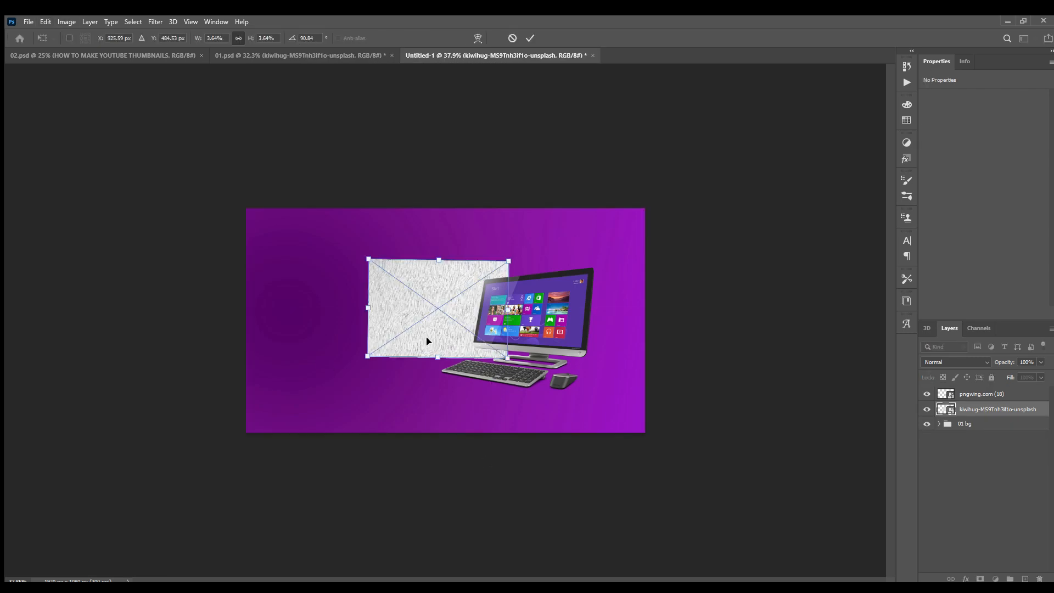
{"action": "left_click_drag", "start_coordinate": [508, 358], "coordinate": [655, 466]}
{"action": "key", "text": "Return"}
{"action": "key", "text": "ctrl+0"}
{"action": "left_click", "coordinate": [931, 363]}
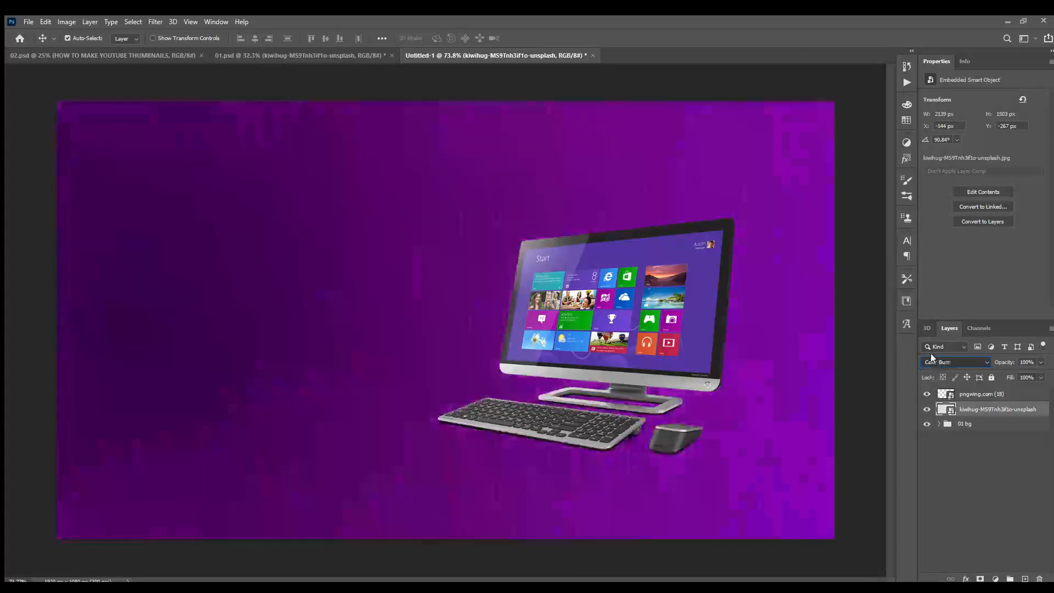
{"action": "left_click", "coordinate": [930, 348]}
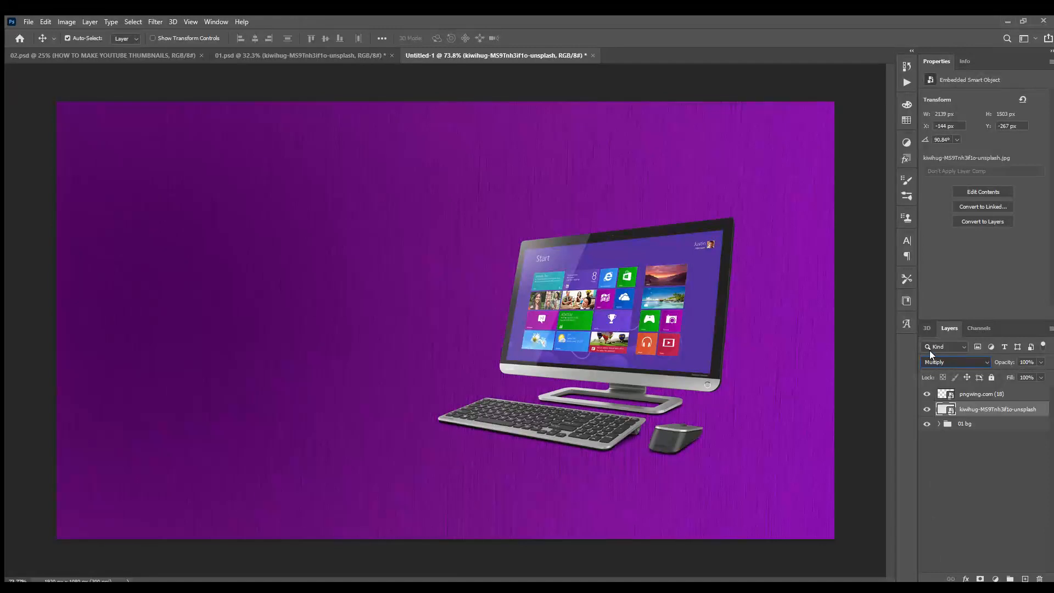
Set the white texture layer's opacity to 40%, and shift the desktop computer image to about X 1006, Y 244 px.
{"action": "left_click", "coordinate": [930, 351]}
{"action": "scroll", "coordinate": [472, 362], "scroll_direction": "down", "scroll_amount": 4}
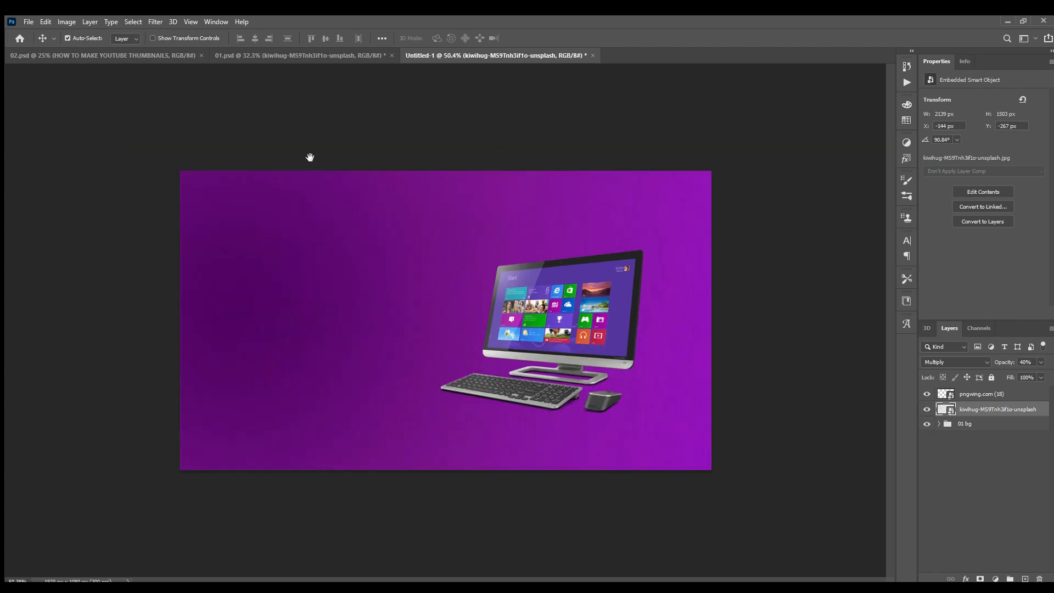
{"action": "scroll", "coordinate": [521, 310], "scroll_direction": "up", "scroll_amount": 5}
{"action": "scroll", "coordinate": [527, 308], "scroll_direction": "down", "scroll_amount": 7}
{"action": "scroll", "coordinate": [548, 303], "scroll_direction": "up", "scroll_amount": 7}
{"action": "scroll", "coordinate": [548, 302], "scroll_direction": "down", "scroll_amount": 4}
{"action": "left_click_drag", "start_coordinate": [581, 301], "coordinate": [601, 290]}
{"action": "key", "text": "ctrl+plus"}
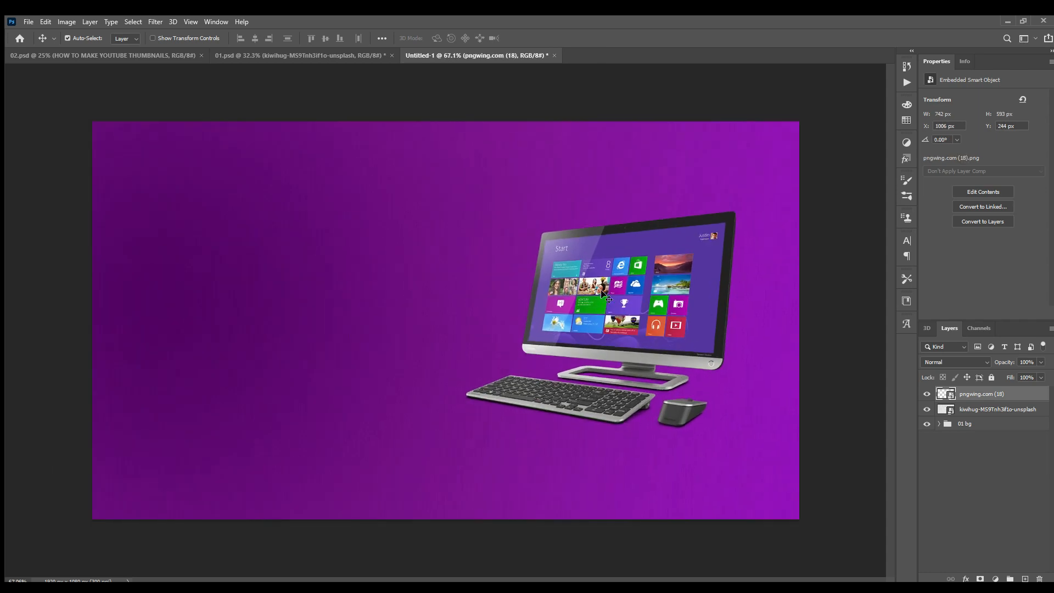
Bring the HOW TO MAKE YOUTUBE THUMBNAILS text from 02.psd into the untitled document, starting near the canvas's left side.
{"action": "left_click", "coordinate": [244, 55]}
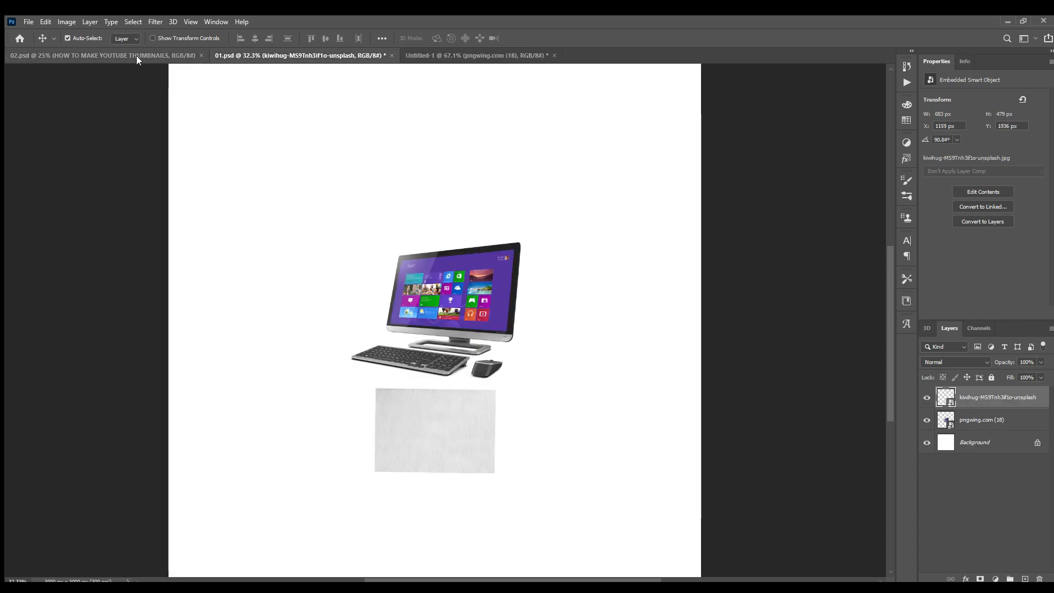
{"action": "left_click", "coordinate": [122, 59]}
{"action": "scroll", "coordinate": [329, 170], "scroll_direction": "up", "scroll_amount": 4}
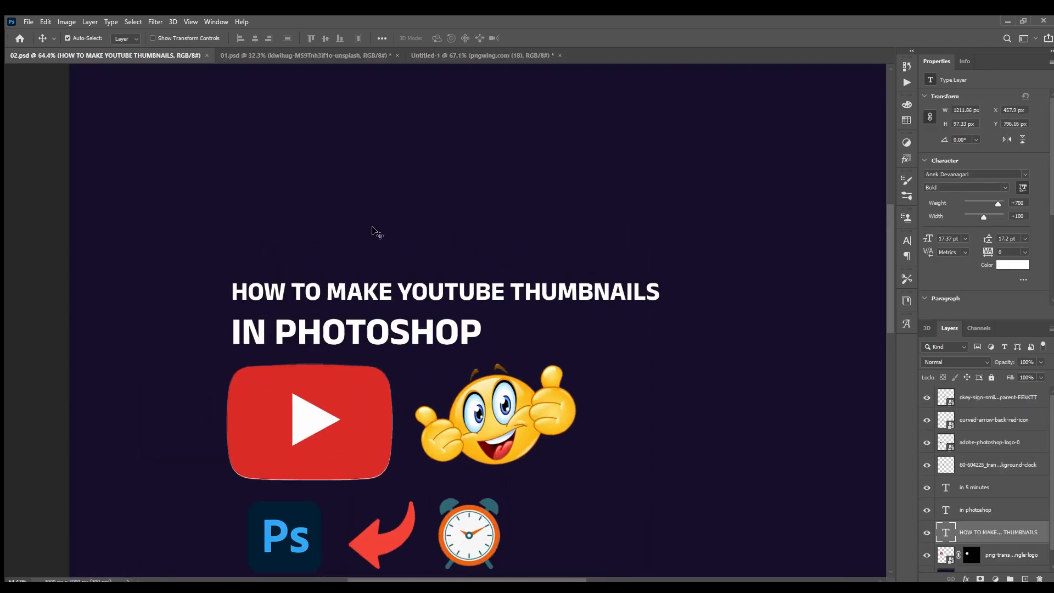
{"action": "left_click", "coordinate": [458, 57]}
{"action": "mouse_move", "coordinate": [333, 254]}
{"action": "left_mouse_down"}
{"action": "mouse_move", "coordinate": [308, 262]}
{"action": "mouse_move", "coordinate": [349, 267]}
{"action": "left_mouse_up"}
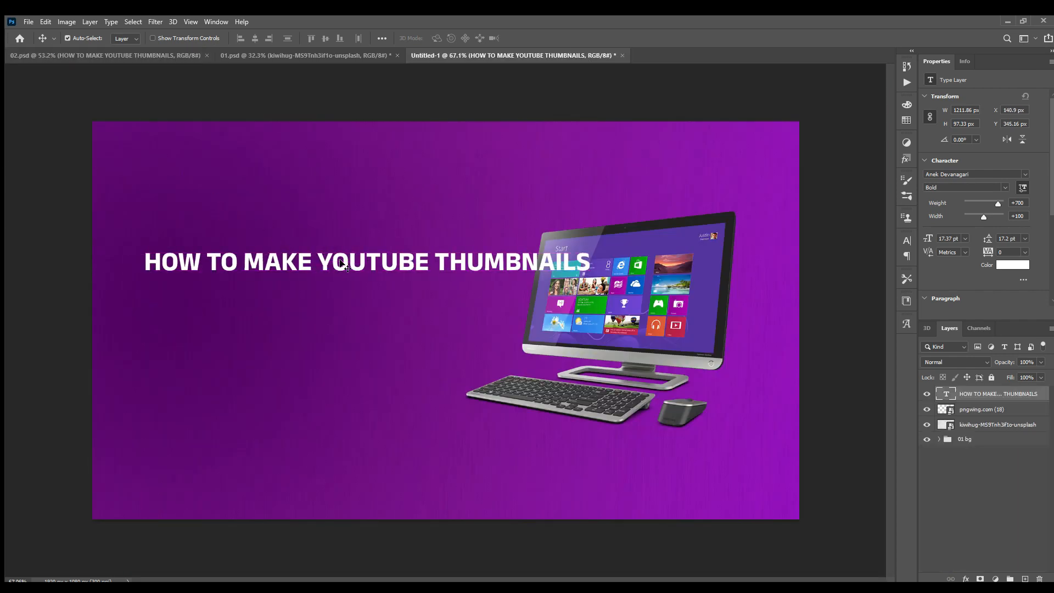
Break the title text into three lines reading HOW TO MAKE, YOUTUBE and THUMBNAILS, without leading spaces.
{"action": "key", "text": "t"}
{"action": "key", "text": "Return"}
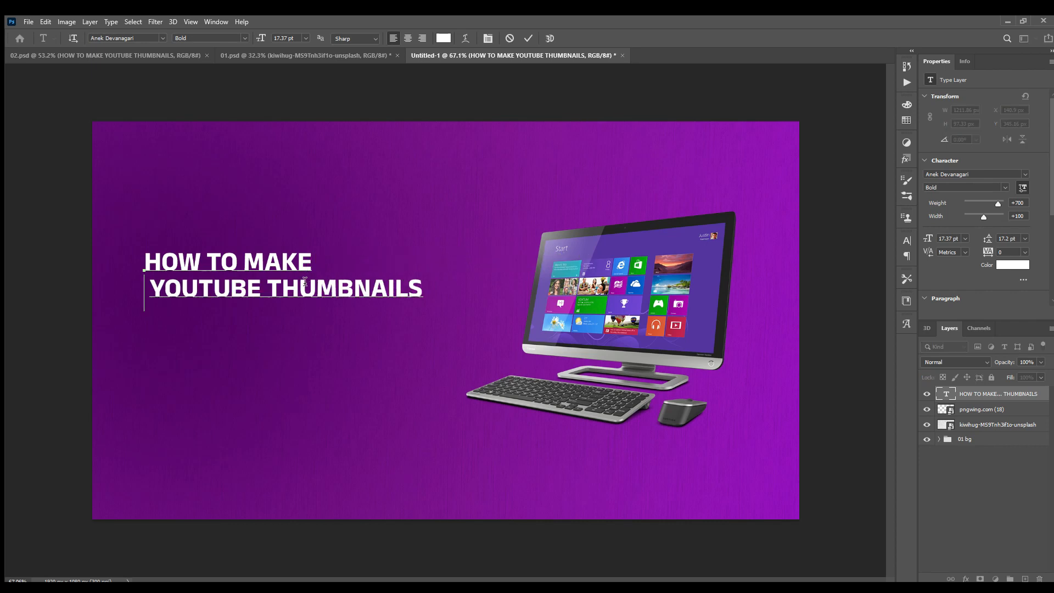
{"action": "scroll", "coordinate": [305, 312], "scroll_direction": "up", "scroll_amount": 2}
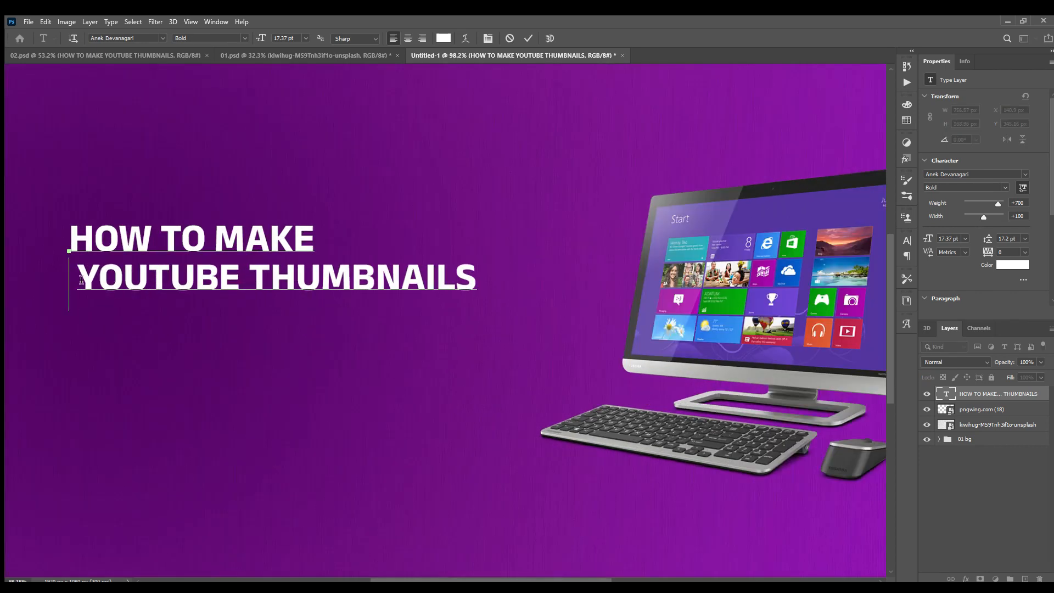
{"action": "key", "text": "BackSpace"}
{"action": "key", "text": "Return"}
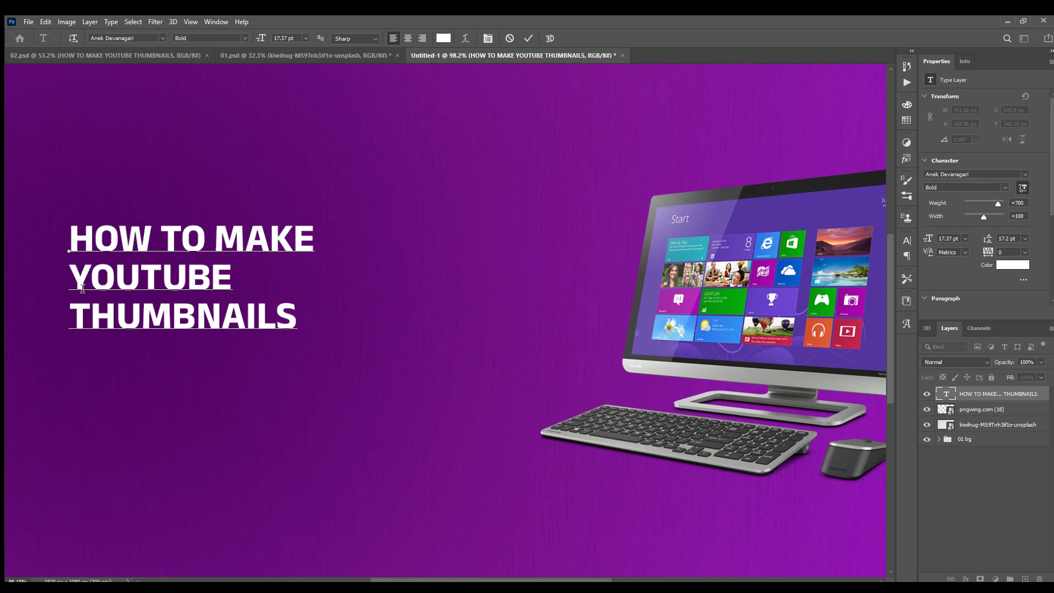
{"action": "scroll", "coordinate": [81, 301], "scroll_direction": "down", "scroll_amount": 3}
{"action": "scroll", "coordinate": [165, 277], "scroll_direction": "up", "scroll_amount": 3}
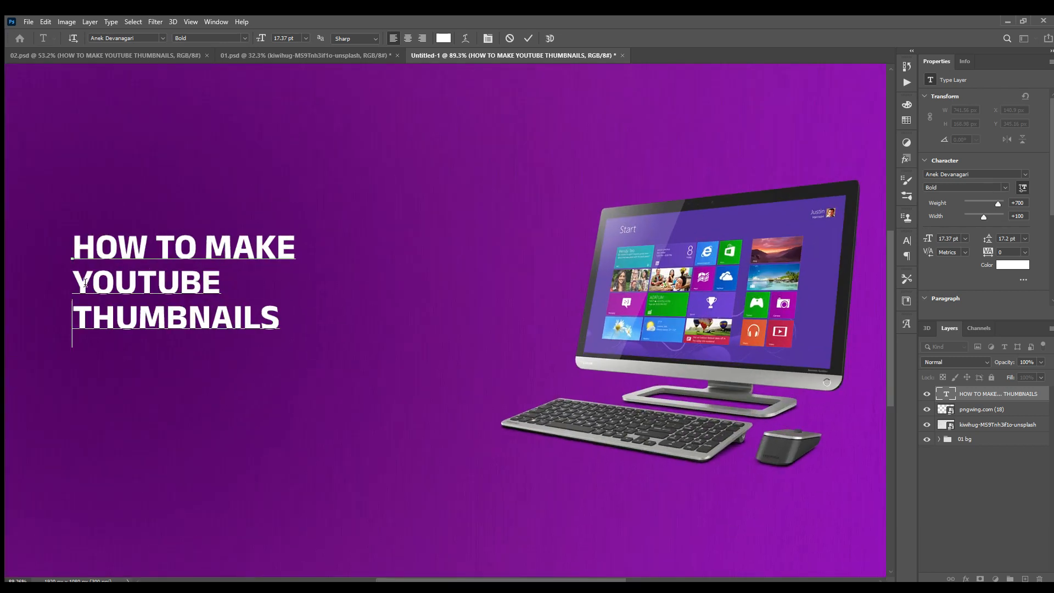
{"action": "left_click_drag", "start_coordinate": [85, 283], "coordinate": [287, 322]}
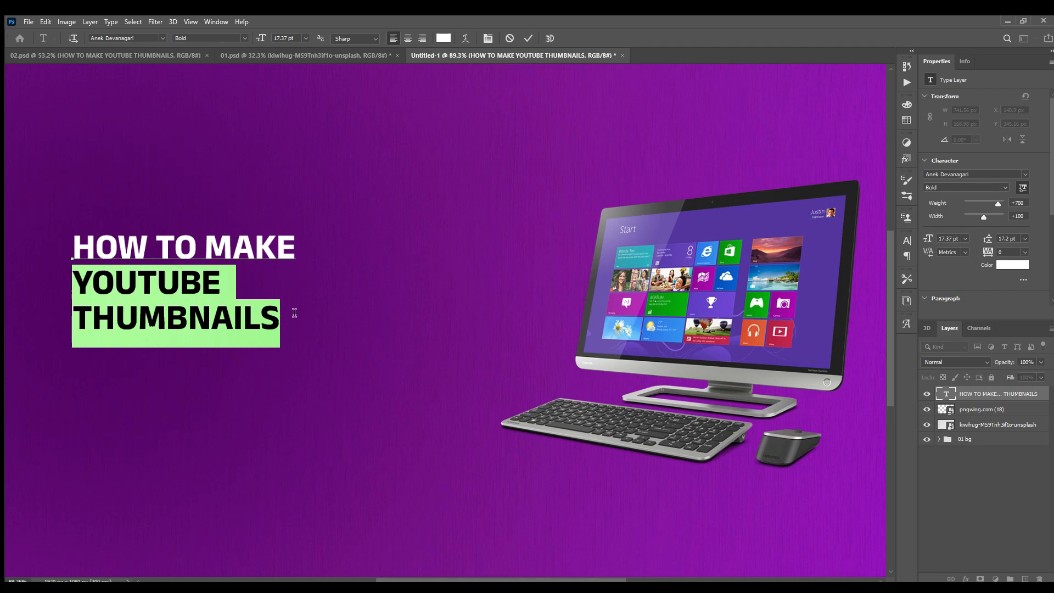
{"action": "left_click", "coordinate": [231, 321]}
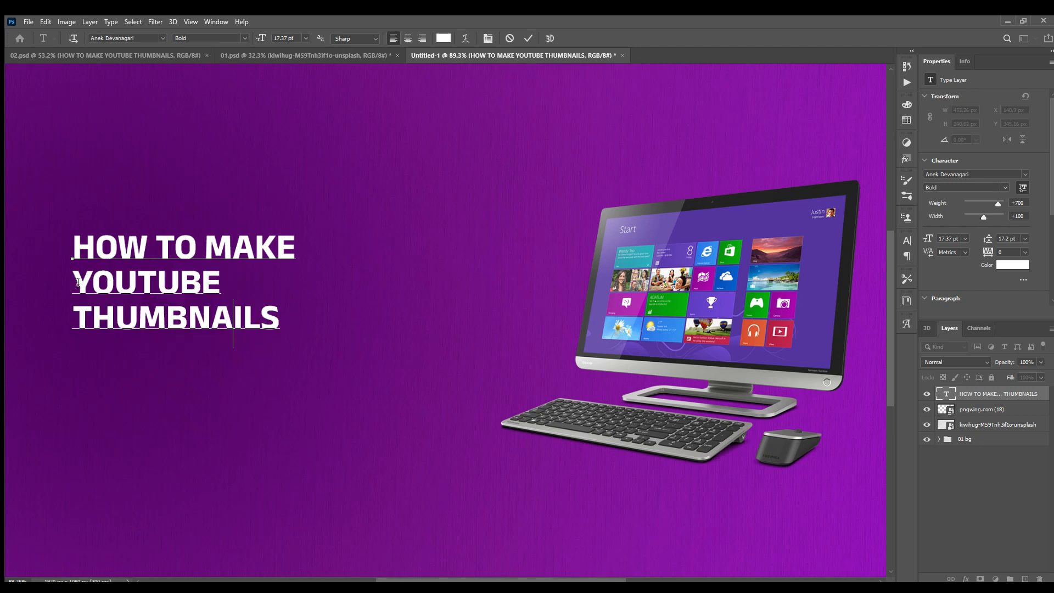
{"action": "left_click_drag", "start_coordinate": [78, 283], "coordinate": [229, 274]}
{"action": "left_click", "coordinate": [439, 39]}
{"action": "left_click", "coordinate": [915, 365]}
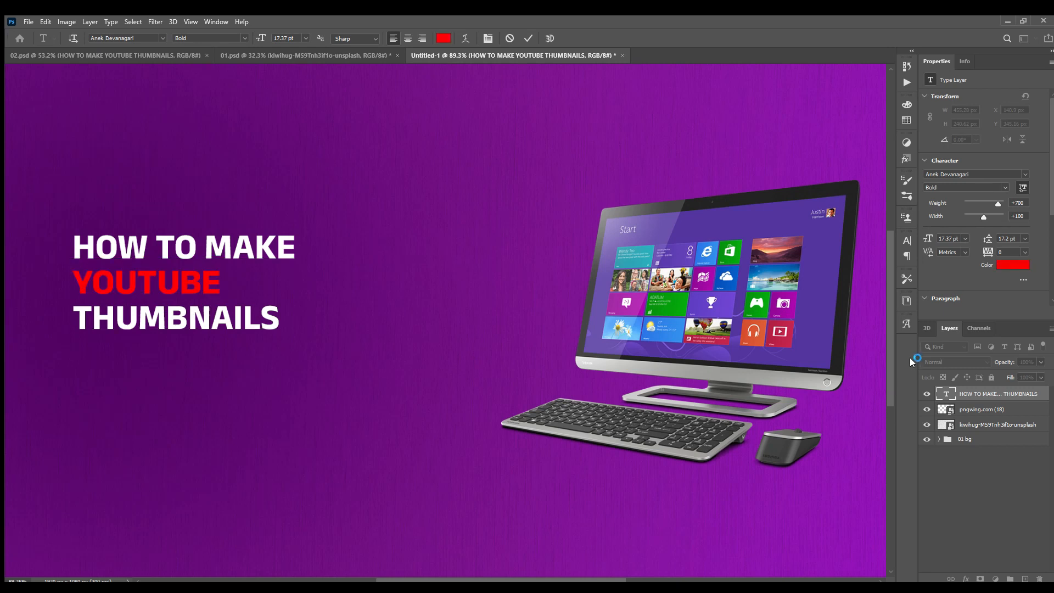
{"action": "left_click", "coordinate": [920, 481]}
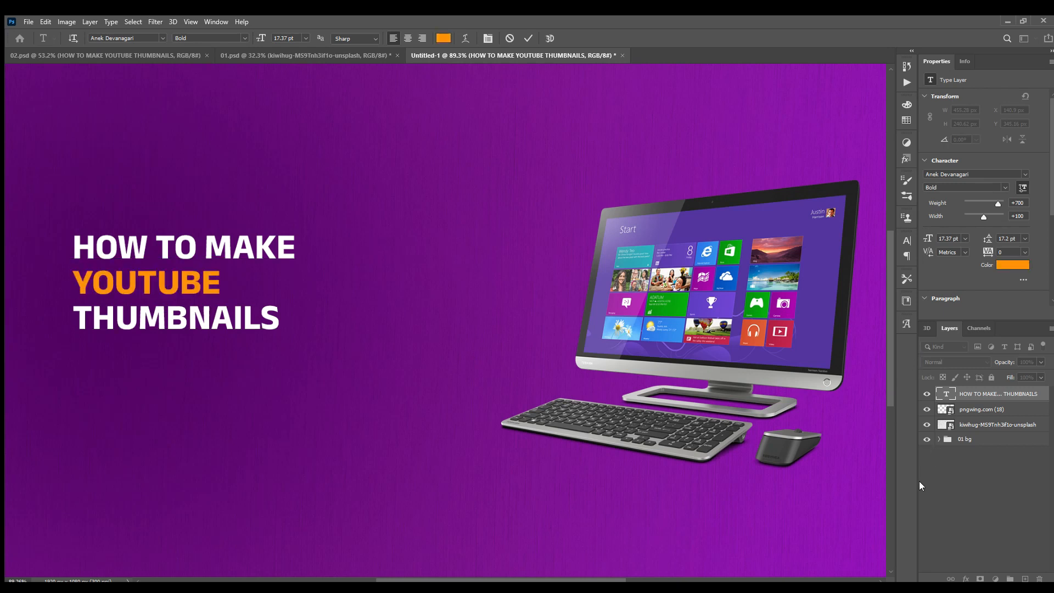
{"action": "left_click_drag", "start_coordinate": [854, 432], "coordinate": [722, 297]}
{"action": "key", "text": "Return"}
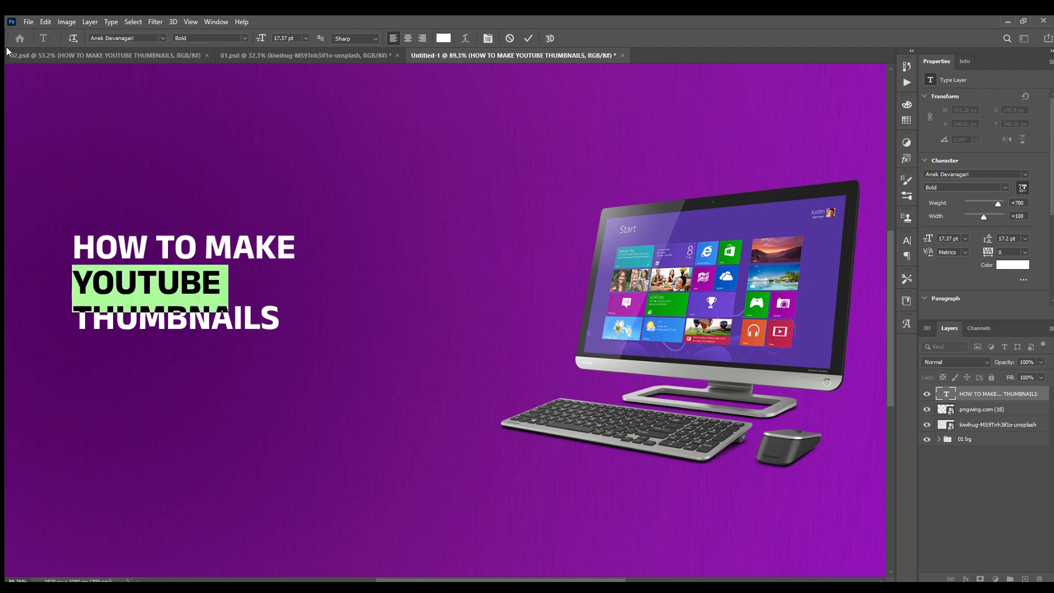
Scale the three-line title up to about 627 × 331 px and place it at about X 170, Y 319 px.
{"action": "key", "text": "ctrl+Return"}
{"action": "key", "text": "v"}
{"action": "key", "text": "ctrl+0"}
{"action": "key", "text": "ctrl+t"}
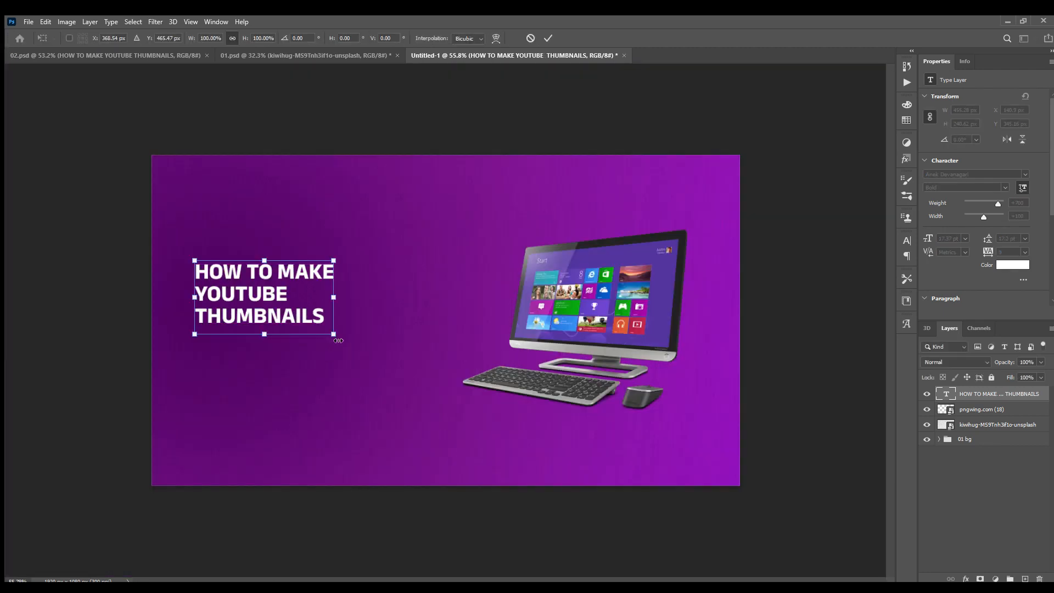
{"action": "mouse_move", "coordinate": [336, 336]}
{"action": "left_mouse_down"}
{"action": "mouse_move", "coordinate": [357, 348]}
{"action": "mouse_move", "coordinate": [346, 341]}
{"action": "left_mouse_up"}
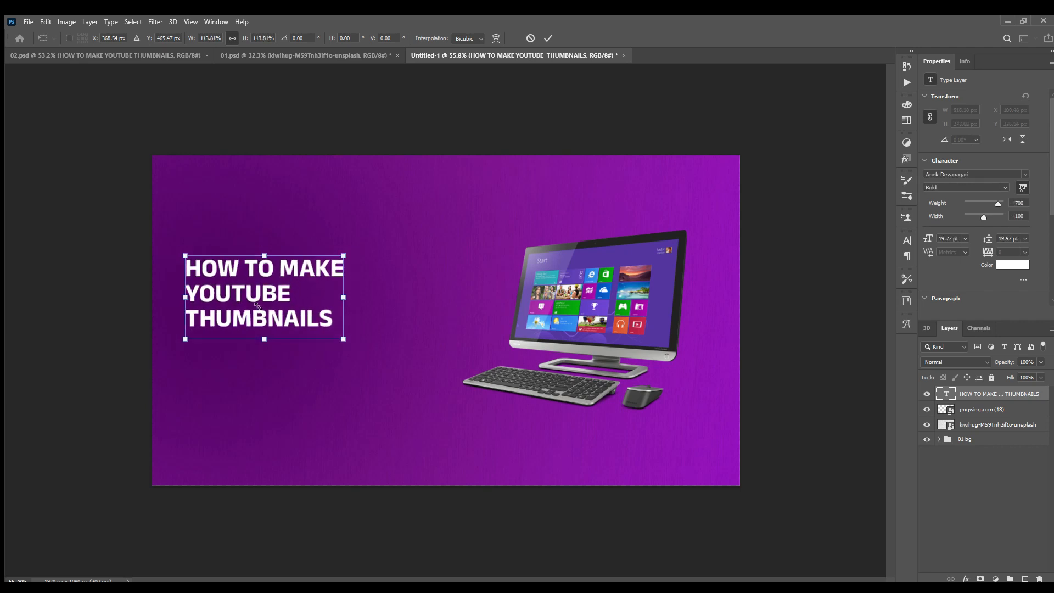
{"action": "left_click_drag", "start_coordinate": [251, 302], "coordinate": [276, 308]}
{"action": "left_click_drag", "start_coordinate": [368, 345], "coordinate": [385, 354]}
{"action": "left_click_drag", "start_coordinate": [242, 301], "coordinate": [251, 299]}
{"action": "key", "text": "Return"}
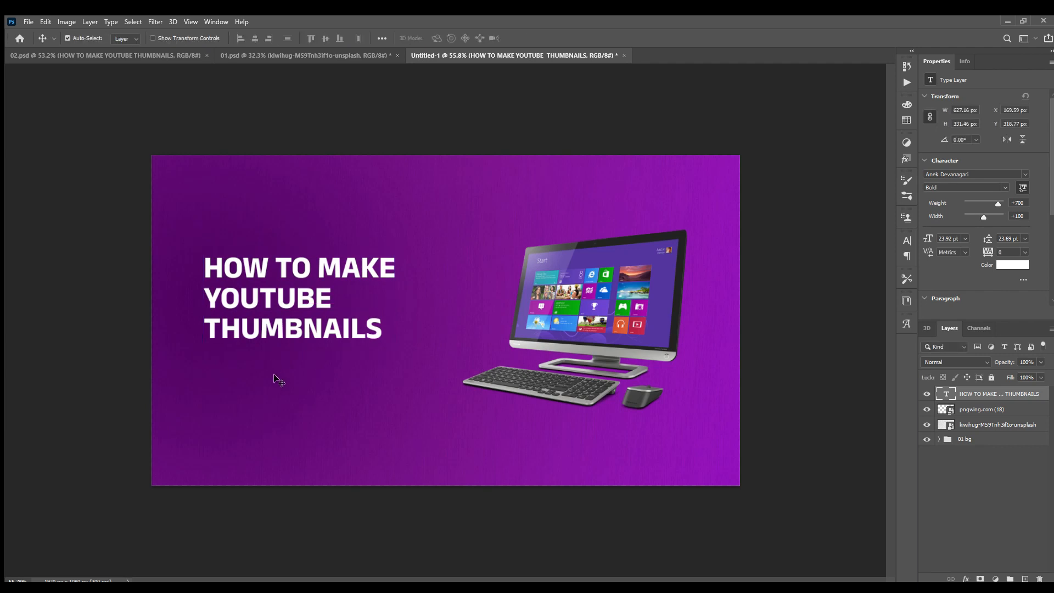
Draw a rectangle about 673 × 99 px behind the HOW TO MAKE line, directly above the white texture layer.
{"action": "left_click", "coordinate": [275, 377]}
{"action": "scroll", "coordinate": [242, 307], "scroll_direction": "up", "scroll_amount": 3}
{"action": "left_click", "coordinate": [250, 286]}
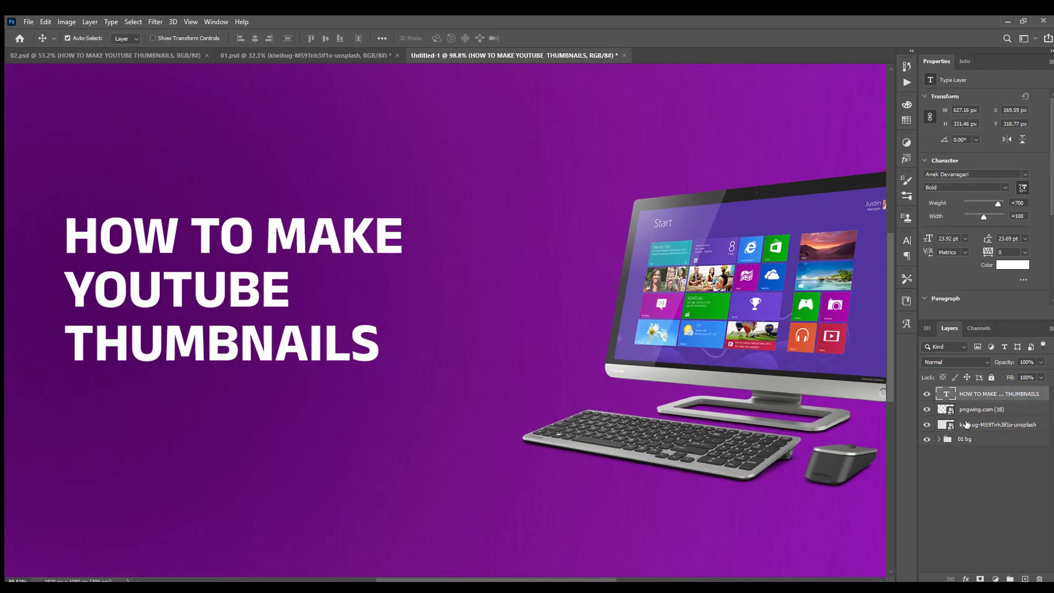
{"action": "left_click", "coordinate": [967, 424]}
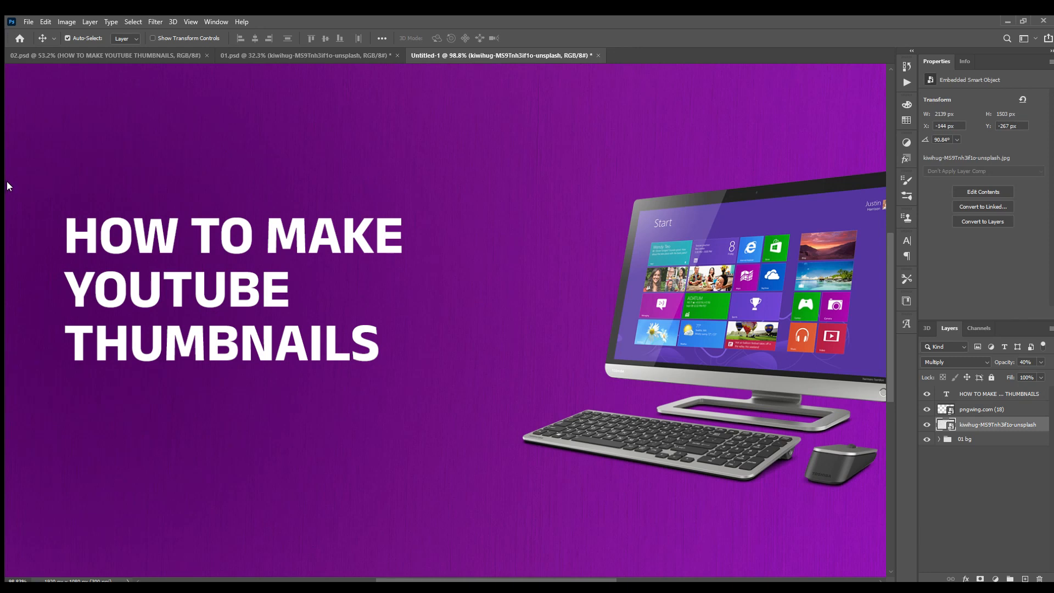
{"action": "left_click", "coordinate": [15, 218]}
{"action": "scroll", "coordinate": [128, 217], "scroll_direction": "up", "scroll_amount": 4}
{"action": "left_click_drag", "start_coordinate": [67, 244], "coordinate": [279, 297]}
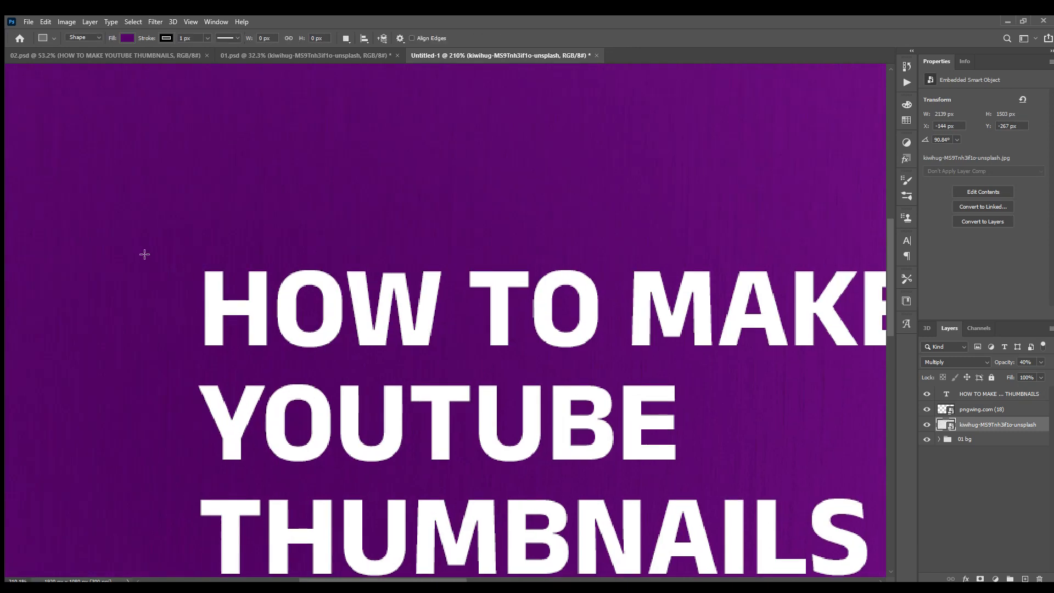
{"action": "scroll", "coordinate": [196, 251], "scroll_direction": "down", "scroll_amount": 2}
{"action": "left_click_drag", "start_coordinate": [198, 253], "coordinate": [781, 338]}
{"action": "scroll", "coordinate": [469, 205], "scroll_direction": "down", "scroll_amount": 2}
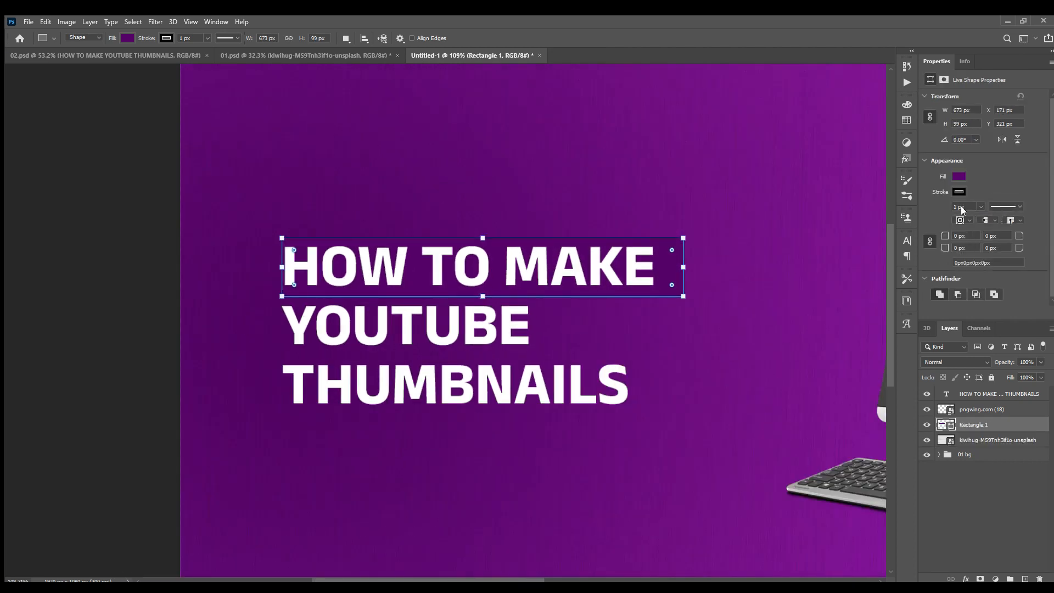
Round all four corners of the rectangle to 25 px and remove its stroke.
{"action": "left_click", "coordinate": [912, 213]}
{"action": "type", "text": "25"}
{"action": "key", "text": "Return"}
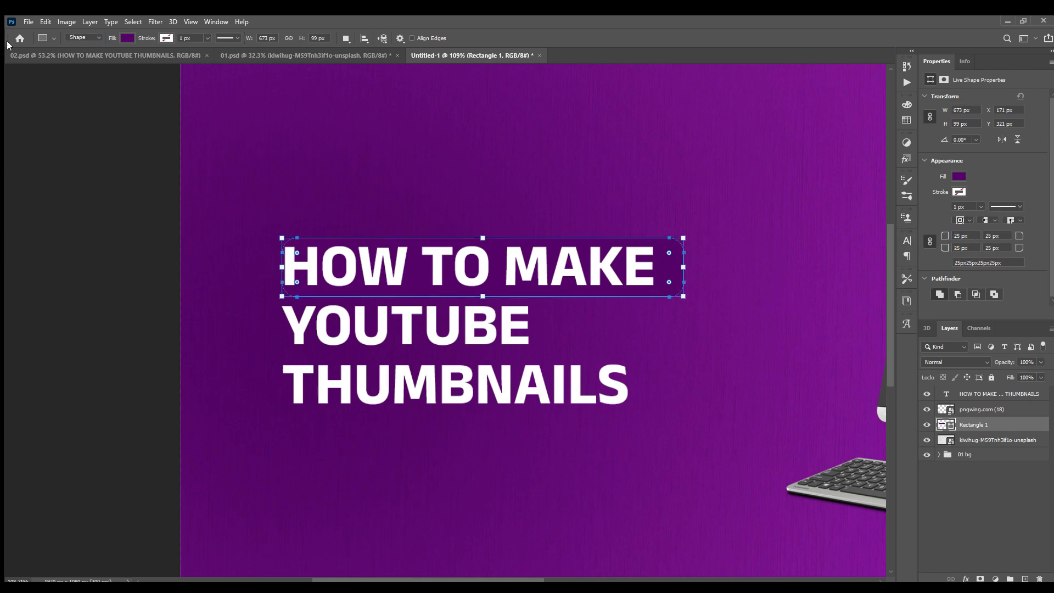
Fill the rounded rectangle behind HOW TO MAKE with bright orange.
{"action": "key", "text": "v"}
{"action": "key", "text": "i"}
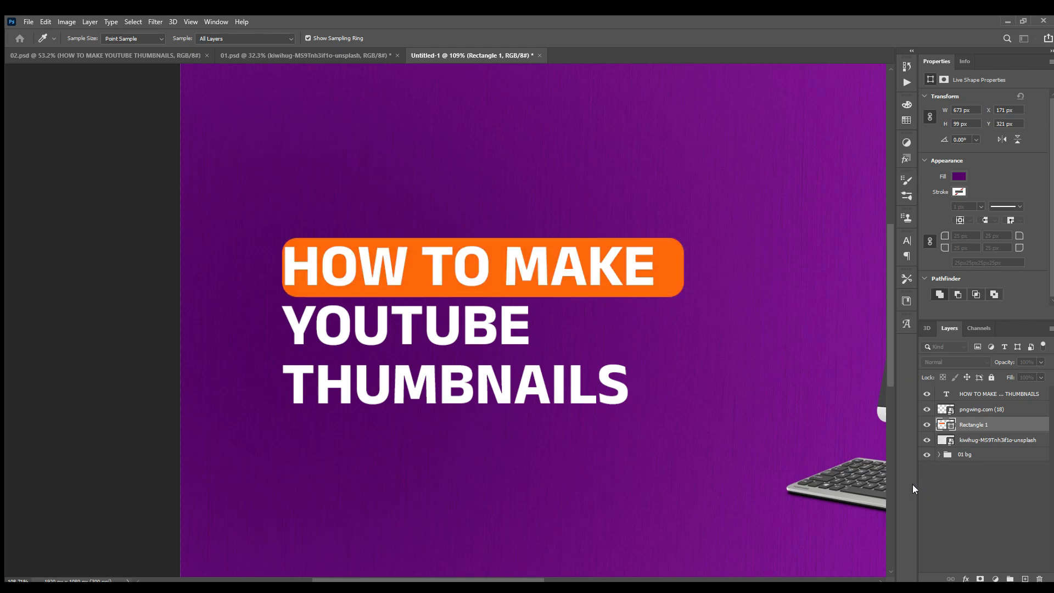
{"action": "left_click", "coordinate": [587, 325]}
{"action": "scroll", "coordinate": [577, 276], "scroll_direction": "down", "scroll_amount": 7}
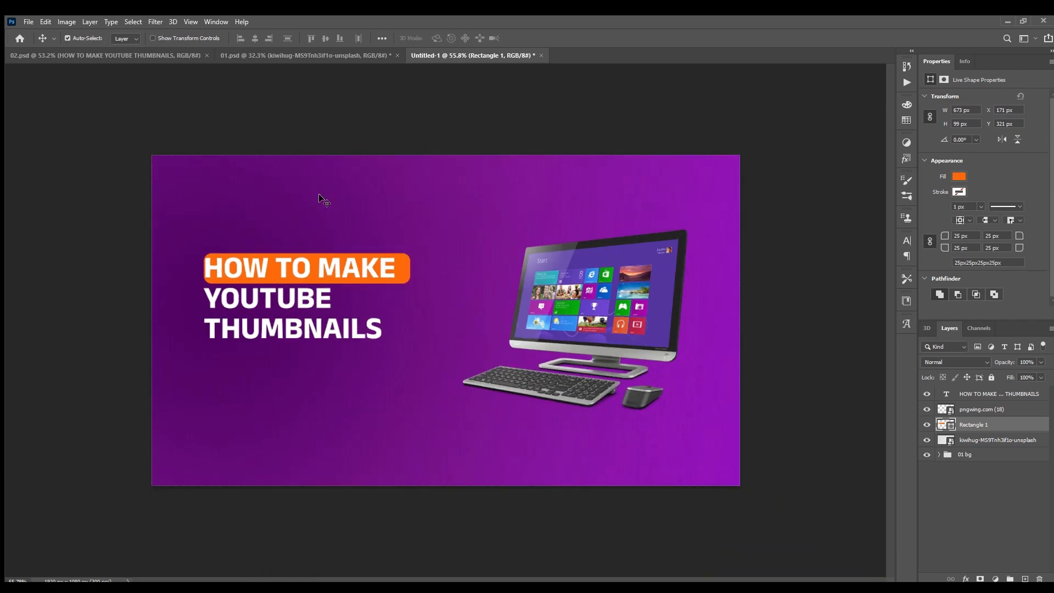
Duplicate the orange rectangle and place the copy behind the THUMBNAILS line at about Y 521 px.
{"action": "scroll", "coordinate": [329, 266], "scroll_direction": "up", "scroll_amount": 11}
{"action": "left_click_drag", "start_coordinate": [221, 281], "coordinate": [419, 360]}
{"action": "scroll", "coordinate": [423, 361], "scroll_direction": "down", "scroll_amount": 3}
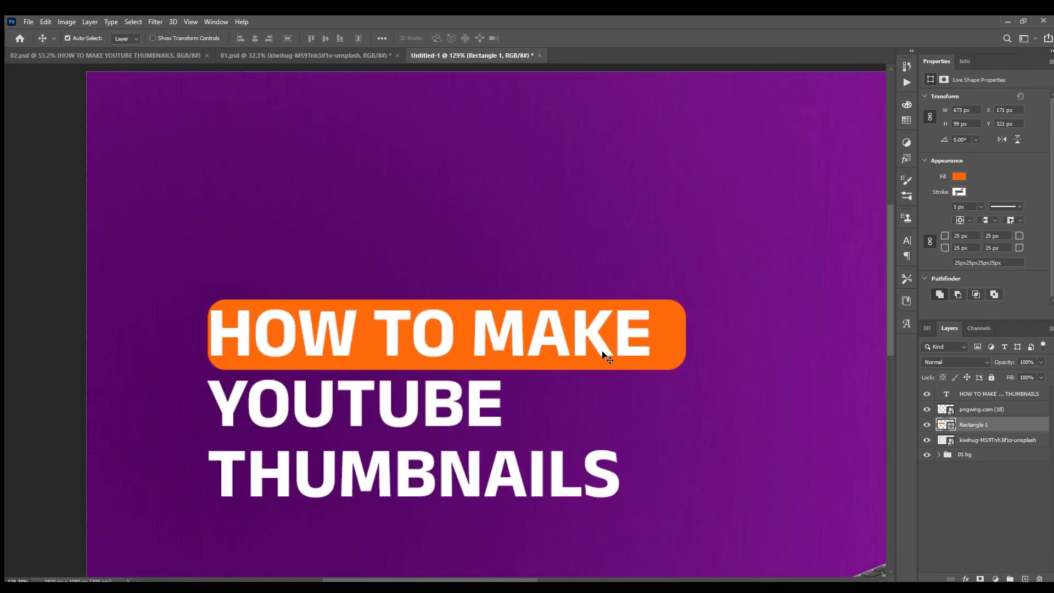
{"action": "left_click_drag", "start_coordinate": [660, 344], "coordinate": [676, 446]}
{"action": "scroll", "coordinate": [659, 345], "scroll_direction": "down", "scroll_amount": 2}
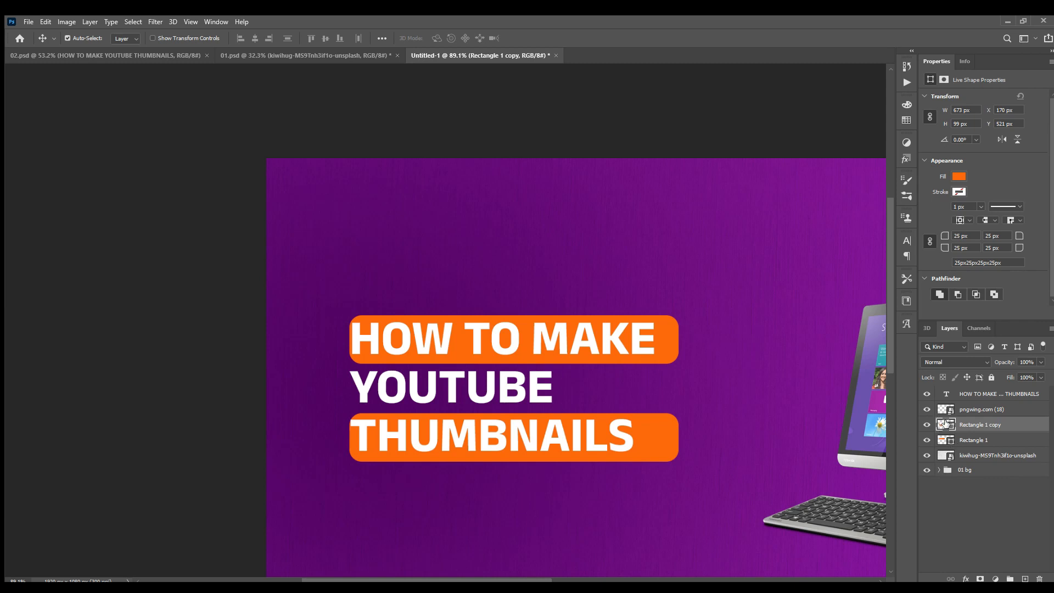
Change the fill of the rectangle behind THUMBNAILS to dark green.
{"action": "key", "text": "i"}
{"action": "key", "text": "alt+BackSpace"}
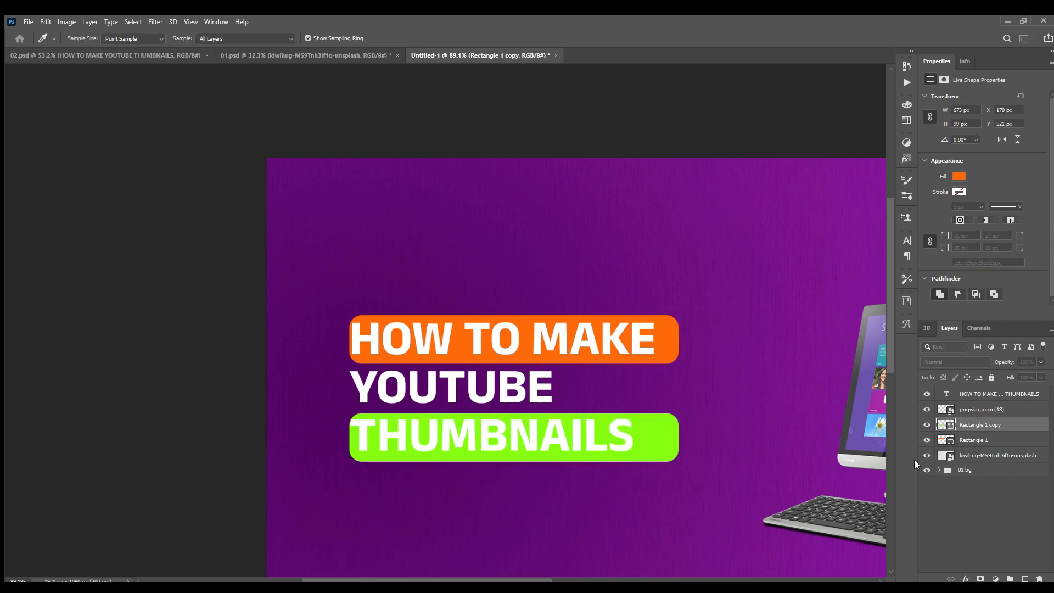
{"action": "left_click", "coordinate": [915, 473]}
{"action": "left_click", "coordinate": [915, 461]}
{"action": "left_click", "coordinate": [902, 451]}
{"action": "left_click", "coordinate": [901, 441]}
{"action": "key", "text": "Return"}
{"action": "scroll", "coordinate": [349, 354], "scroll_direction": "down", "scroll_amount": 9}
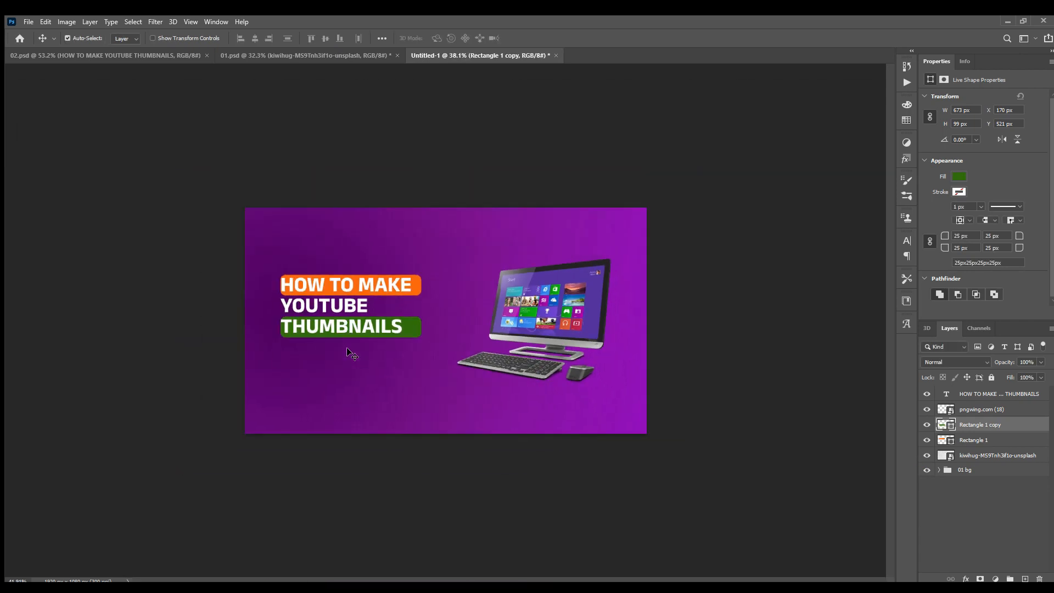
Nudge the title text right to about X 182 px so it sits inset within the coloured rectangles.
{"action": "scroll", "coordinate": [351, 353], "scroll_direction": "up", "scroll_amount": 1}
{"action": "scroll", "coordinate": [187, 323], "scroll_direction": "up", "scroll_amount": 7}
{"action": "scroll", "coordinate": [190, 326], "scroll_direction": "up", "scroll_amount": 3}
{"action": "left_click_drag", "start_coordinate": [229, 330], "coordinate": [238, 328]}
{"action": "scroll", "coordinate": [239, 328], "scroll_direction": "down", "scroll_amount": 8}
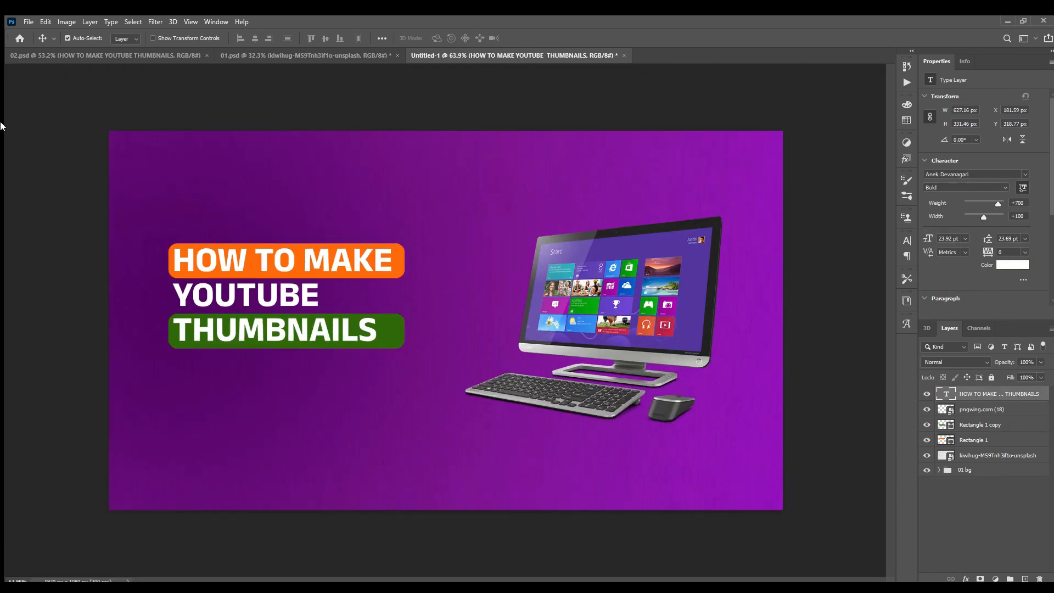
{"action": "scroll", "coordinate": [273, 266], "scroll_direction": "up", "scroll_amount": 4}
{"action": "scroll", "coordinate": [273, 265], "scroll_direction": "up", "scroll_amount": 3}
{"action": "scroll", "coordinate": [273, 265], "scroll_direction": "down", "scroll_amount": 4}
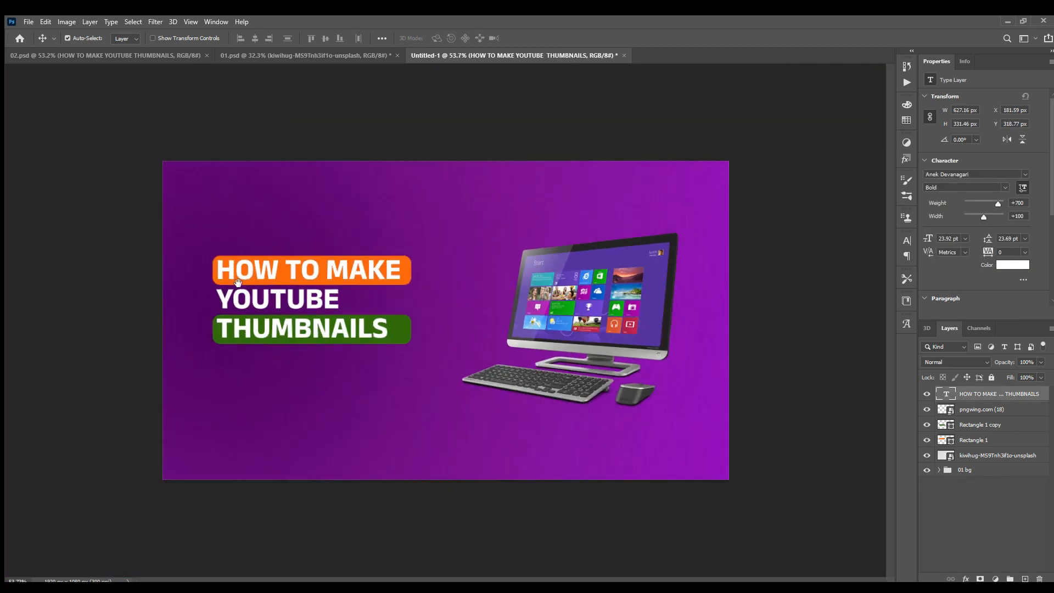
Lock the white texture layer and the 01 bg group.
{"action": "left_click", "coordinate": [328, 405]}
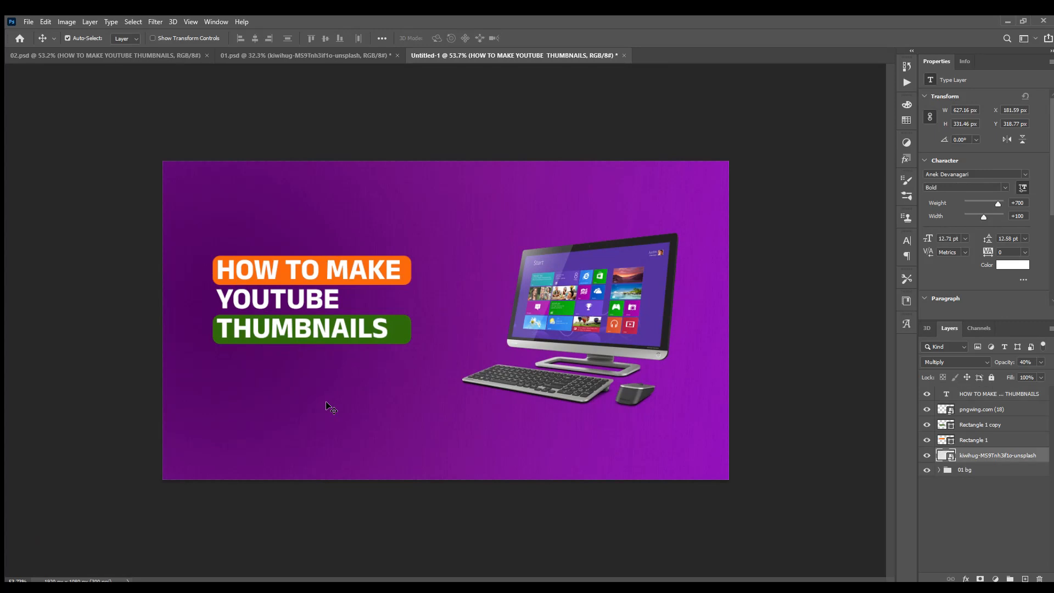
{"action": "left_click", "coordinate": [972, 471], "text": "ctrl"}
{"action": "left_click", "coordinate": [990, 378]}
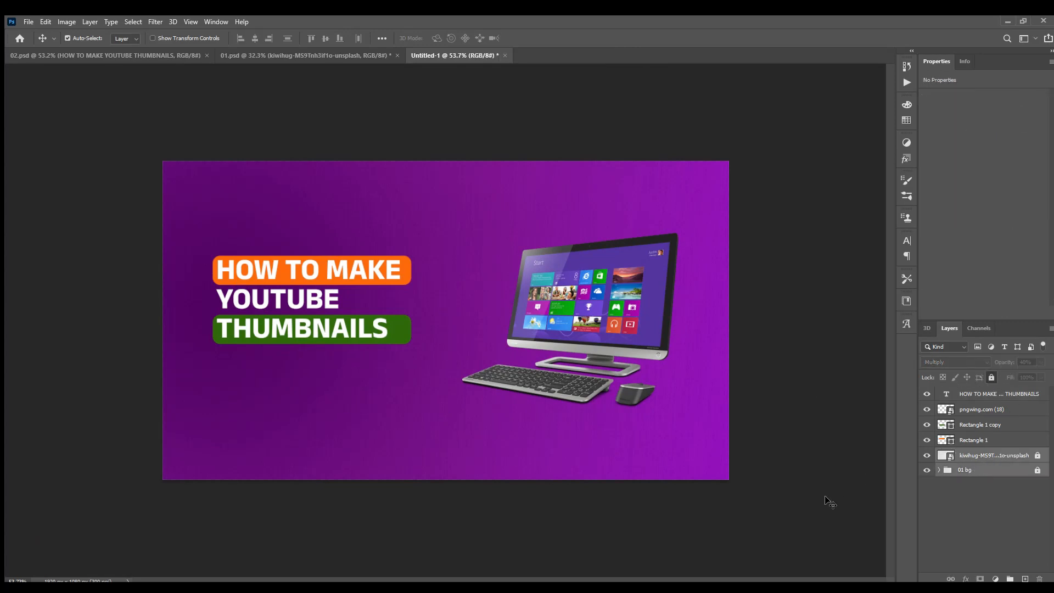
{"action": "left_click", "coordinate": [826, 497]}
Select the title text with both coloured rectangles and move them together about 45 px to the right.
{"action": "scroll", "coordinate": [394, 317], "scroll_direction": "up", "scroll_amount": 6}
{"action": "left_click_drag", "start_coordinate": [158, 346], "coordinate": [322, 403]}
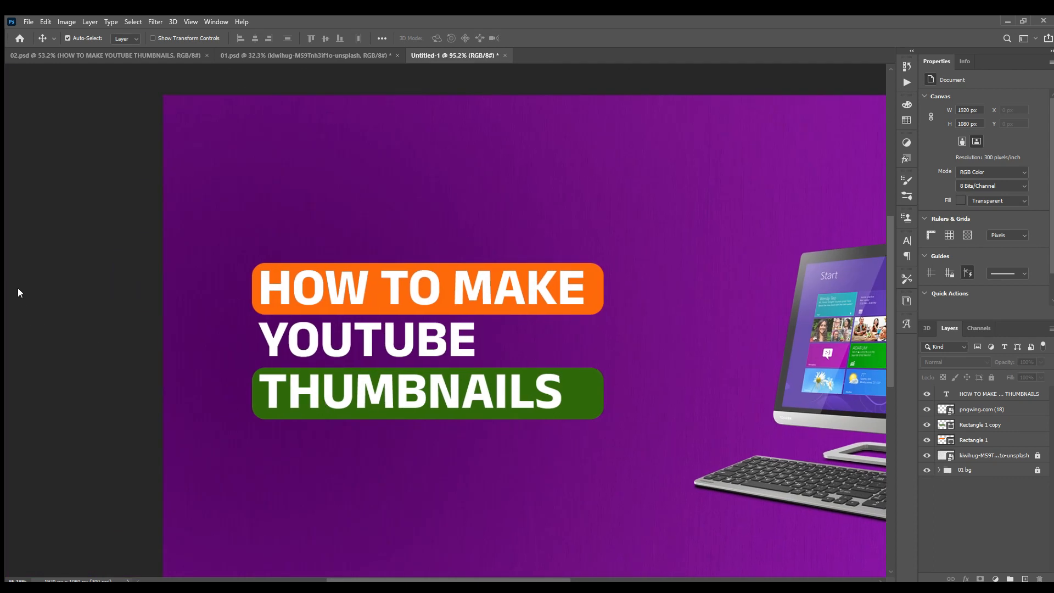
{"action": "left_click_drag", "start_coordinate": [87, 254], "coordinate": [258, 391]}
{"action": "left_click_drag", "start_coordinate": [388, 398], "coordinate": [412, 399]}
Bring the red YouTube play button logo from 02.psd into the untitled document, placing it above the title text.
{"action": "left_click", "coordinate": [85, 54]}
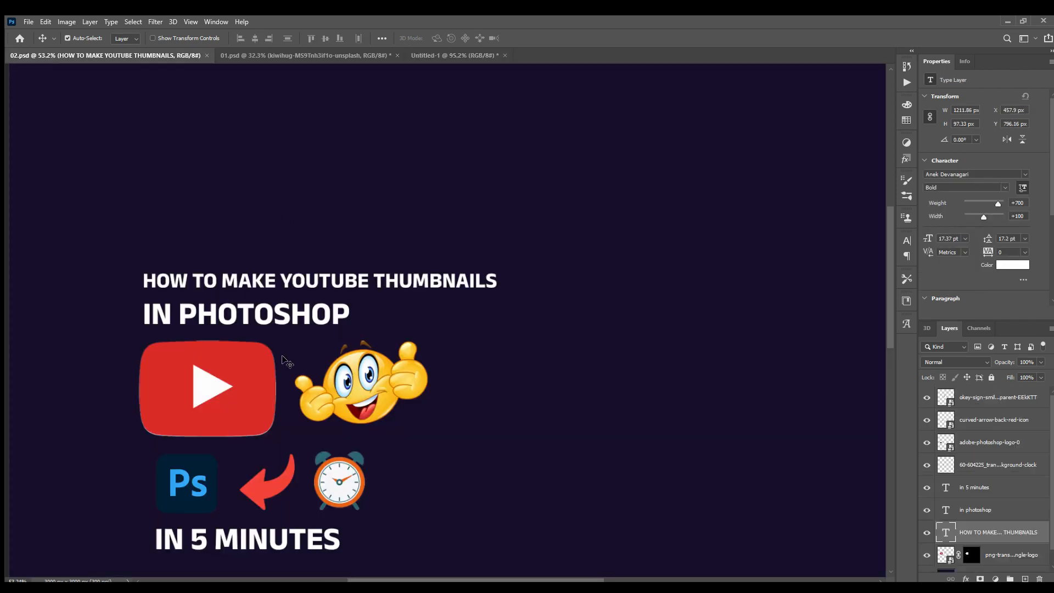
{"action": "left_click_drag", "start_coordinate": [242, 382], "coordinate": [226, 161]}
{"action": "scroll", "coordinate": [269, 223], "scroll_direction": "down", "scroll_amount": 2}
{"action": "scroll", "coordinate": [302, 239], "scroll_direction": "up", "scroll_amount": 9}
{"action": "scroll", "coordinate": [294, 241], "scroll_direction": "down", "scroll_amount": 5}
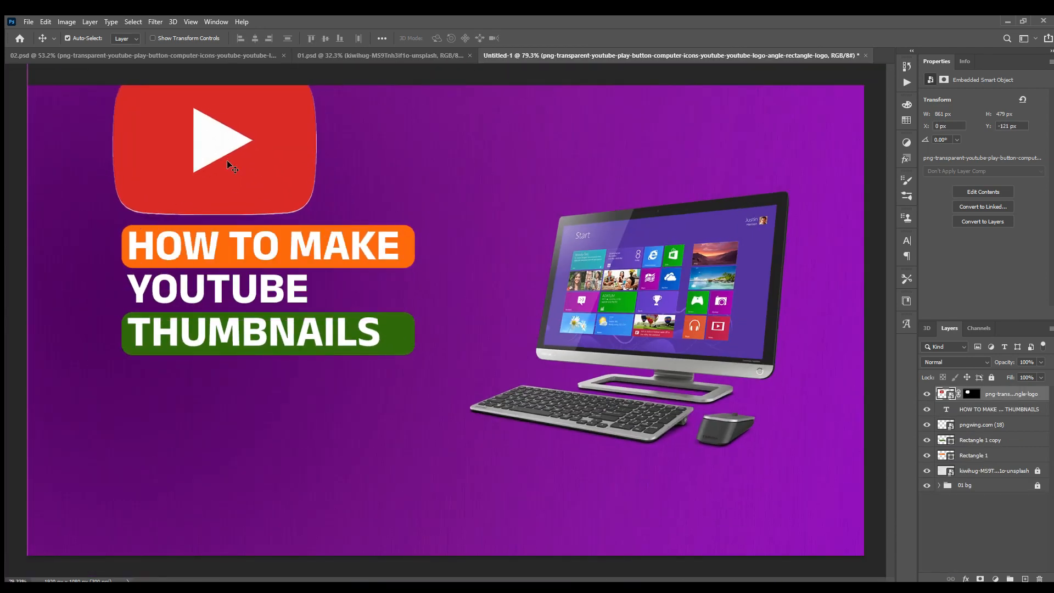
Scale the YouTube play button logo to about 69% and place it just above the title text.
{"action": "scroll", "coordinate": [226, 161], "scroll_direction": "down", "scroll_amount": 2}
{"action": "key", "text": "ctrl+t"}
{"action": "left_click_drag", "start_coordinate": [416, 266], "coordinate": [378, 240]}
{"action": "left_click_drag", "start_coordinate": [306, 216], "coordinate": [279, 223]}
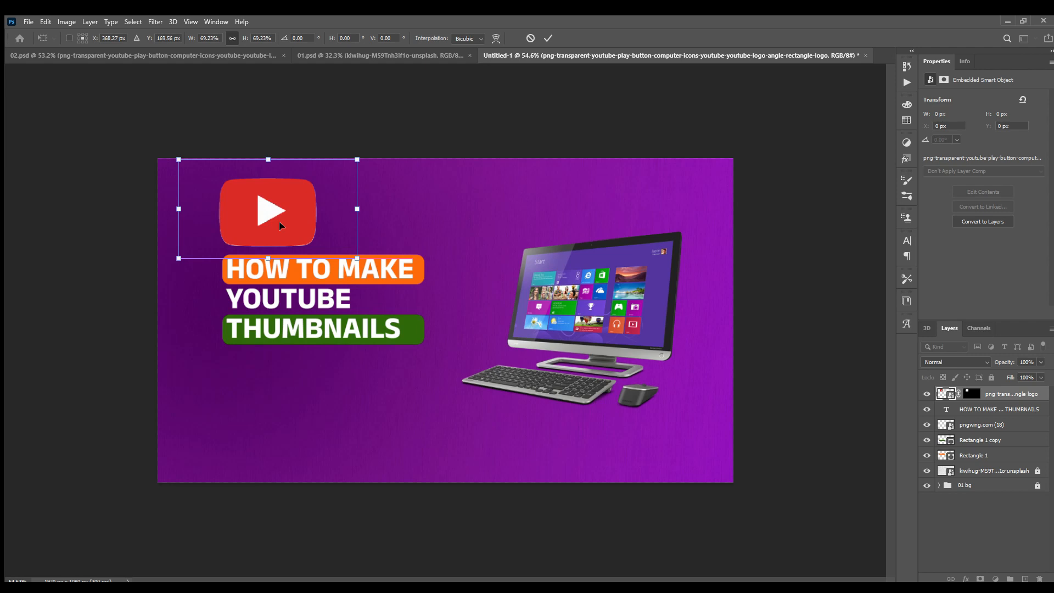
{"action": "key", "text": "Return"}
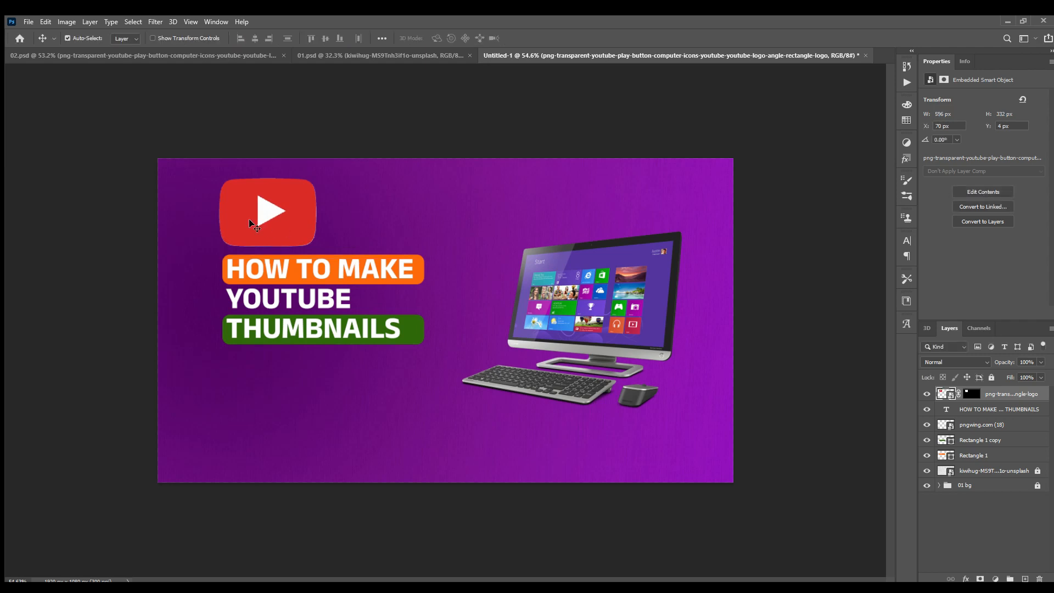
Select the YouTube logo, title text and both coloured rectangles and move them down together to about Y 73 px.
{"action": "scroll", "coordinate": [249, 218], "scroll_direction": "up", "scroll_amount": 6}
{"action": "scroll", "coordinate": [195, 191], "scroll_direction": "up", "scroll_amount": 1}
{"action": "left_click_drag", "start_coordinate": [173, 183], "coordinate": [166, 183]}
{"action": "scroll", "coordinate": [165, 183], "scroll_direction": "down", "scroll_amount": 5}
{"action": "left_click_drag", "start_coordinate": [108, 235], "coordinate": [335, 340]}
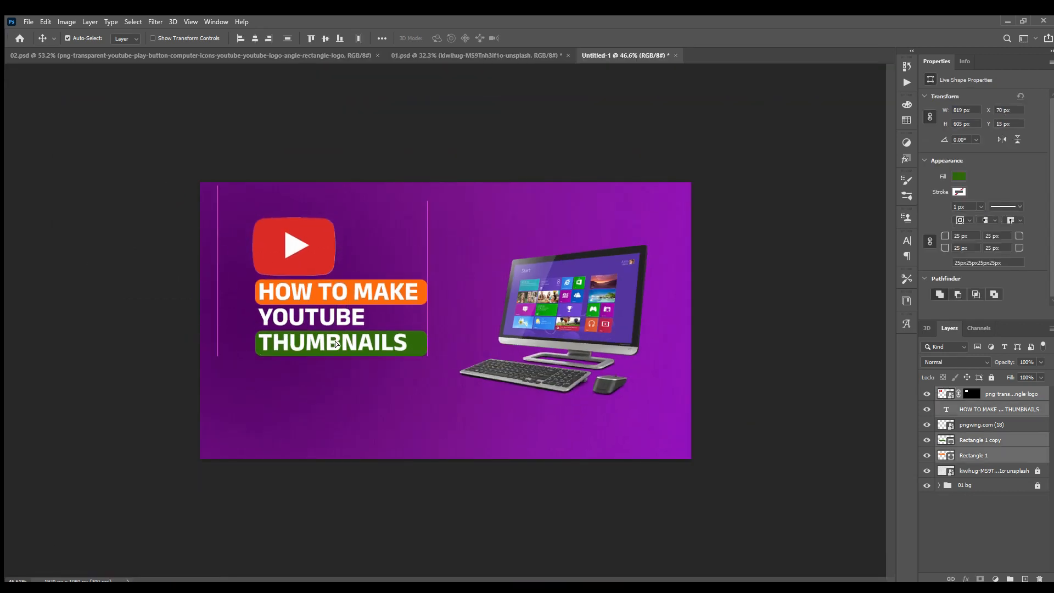
{"action": "scroll", "coordinate": [179, 200], "scroll_direction": "down", "scroll_amount": 2}
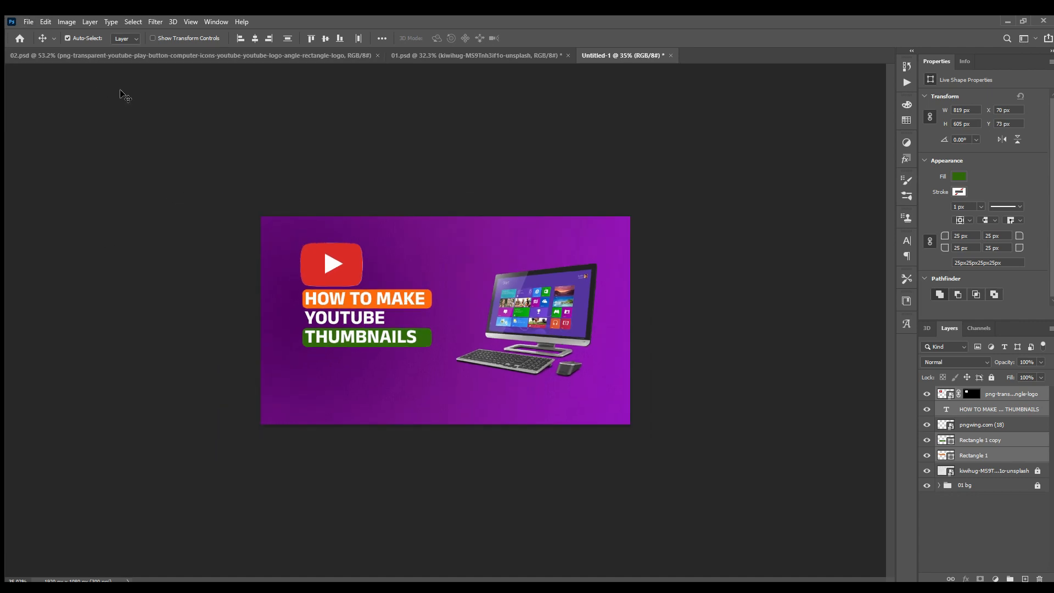
{"action": "scroll", "coordinate": [438, 383], "scroll_direction": "up", "scroll_amount": 3}
{"action": "scroll", "coordinate": [384, 351], "scroll_direction": "down", "scroll_amount": 2}
Bring the IN PHOTOSHOP text from 02.psd into the untitled document, placing it below the title at about X 129, Y 716 px.
{"action": "left_click", "coordinate": [448, 55]}
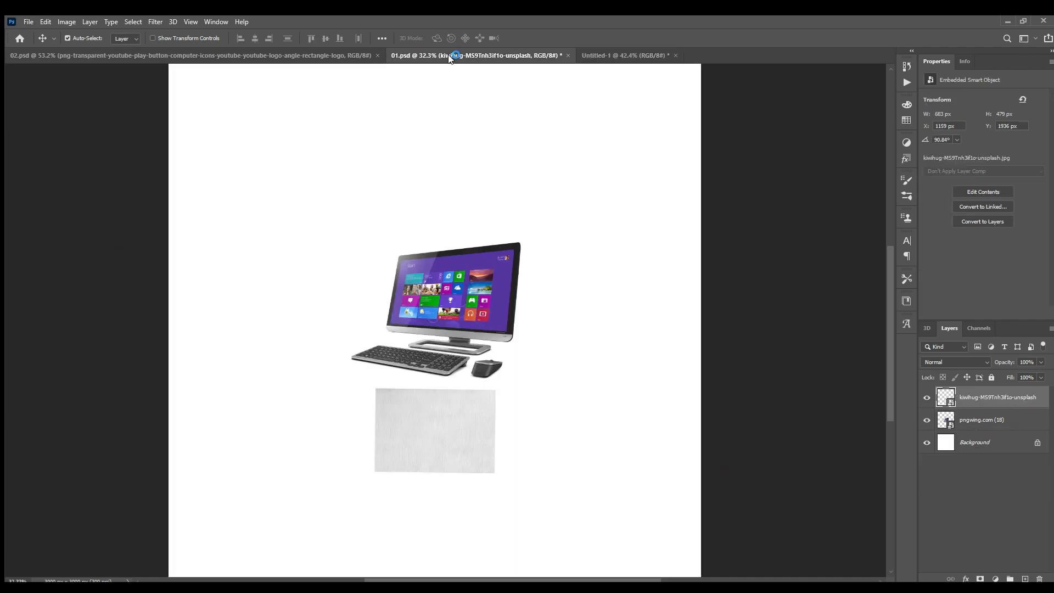
{"action": "left_click", "coordinate": [152, 55]}
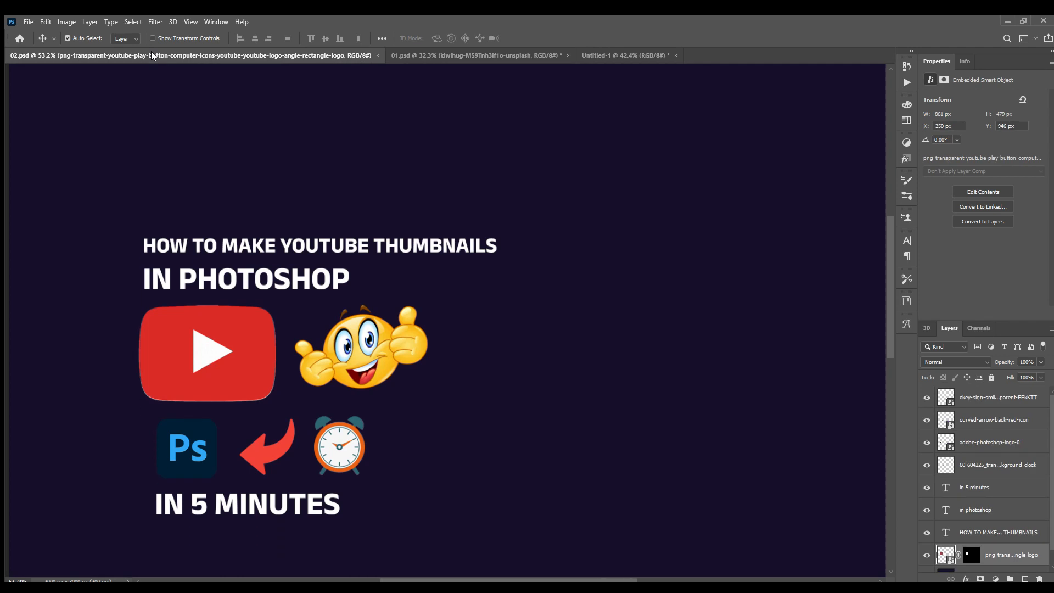
{"action": "scroll", "coordinate": [159, 68], "scroll_direction": "up", "scroll_amount": 4}
{"action": "scroll", "coordinate": [191, 157], "scroll_direction": "down", "scroll_amount": 2}
{"action": "left_click_drag", "start_coordinate": [307, 339], "coordinate": [331, 372]}
{"action": "scroll", "coordinate": [331, 372], "scroll_direction": "up", "scroll_amount": 3}
{"action": "scroll", "coordinate": [235, 302], "scroll_direction": "down", "scroll_amount": 3}
{"action": "scroll", "coordinate": [297, 440], "scroll_direction": "up", "scroll_amount": 3}
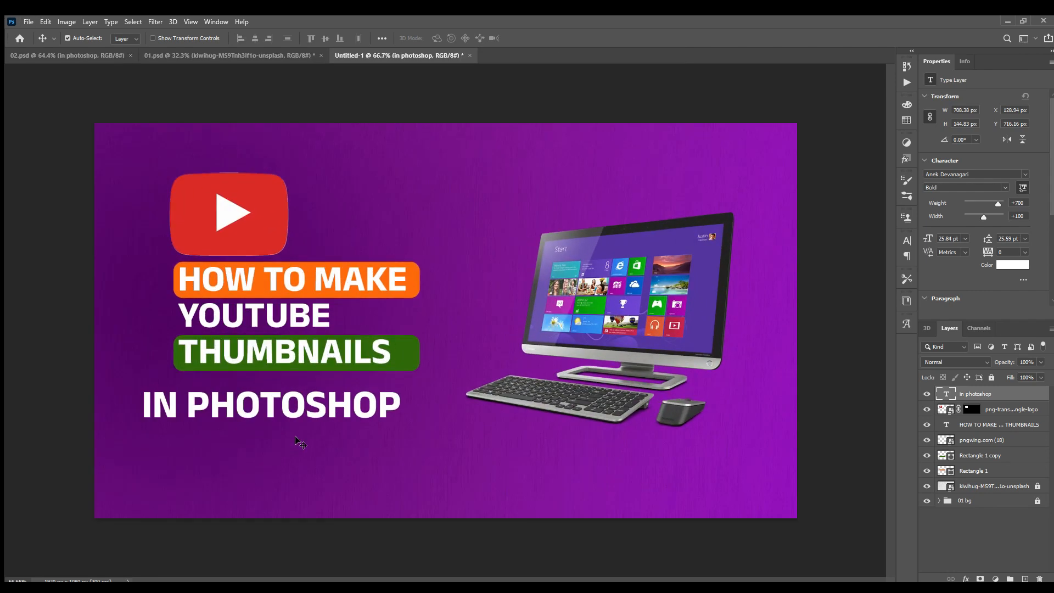
Move the IN PHOTOSHOP text to about X 228, Y 896 px, lining up its left edge with the title text.
{"action": "scroll", "coordinate": [299, 442], "scroll_direction": "up", "scroll_amount": 3}
{"action": "left_click_drag", "start_coordinate": [330, 410], "coordinate": [393, 449]}
{"action": "scroll", "coordinate": [362, 395], "scroll_direction": "down", "scroll_amount": 3}
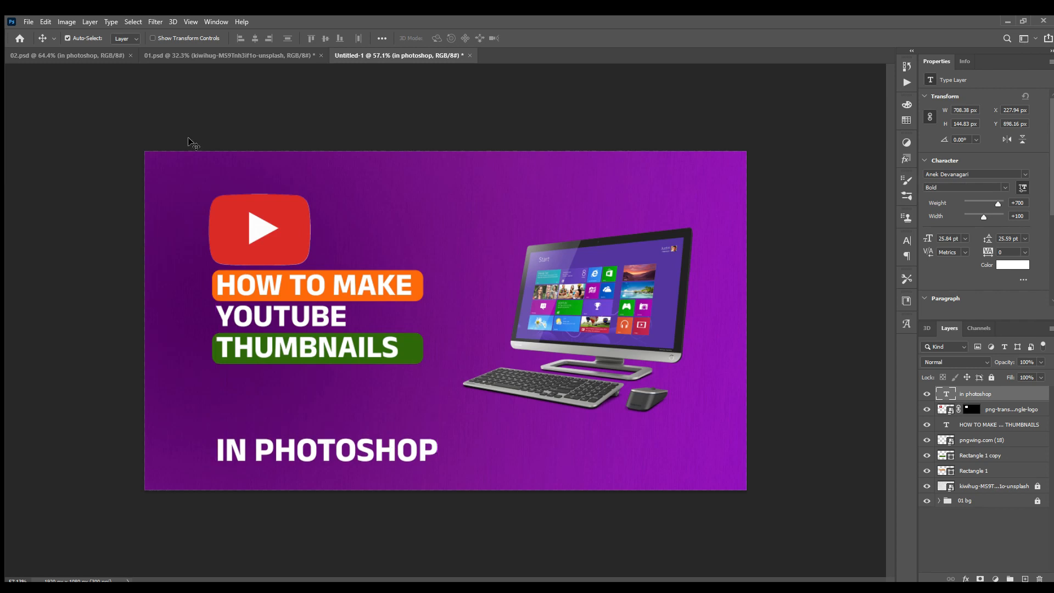
Bring the Photoshop logo from 02.psd into the untitled document, placing it between the title and the IN PHOTOSHOP text.
{"action": "left_click", "coordinate": [77, 56]}
{"action": "left_click_drag", "start_coordinate": [184, 508], "coordinate": [396, 81]}
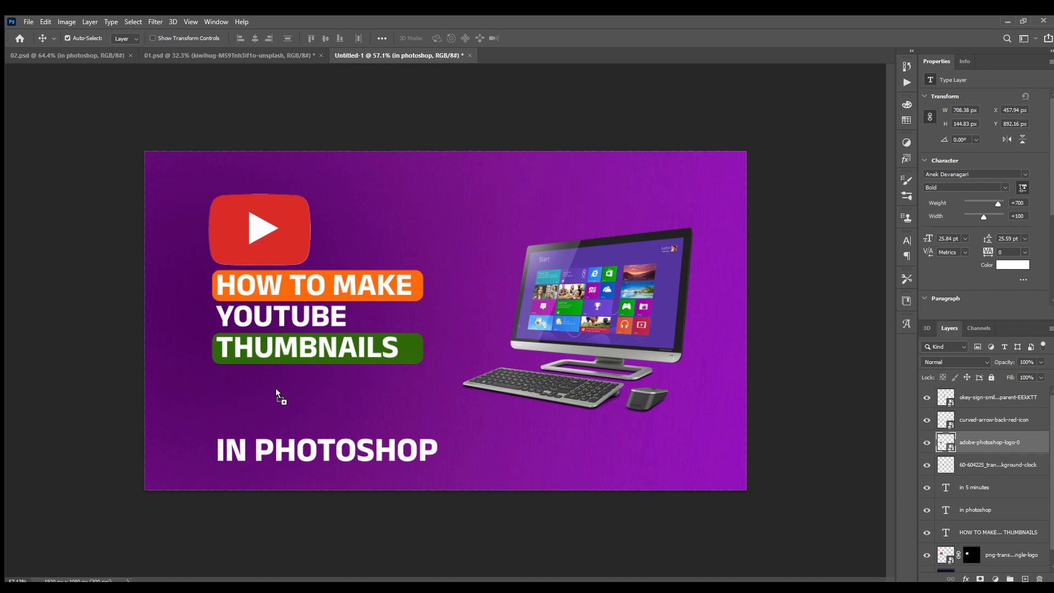
{"action": "left_click_drag", "start_coordinate": [275, 389], "coordinate": [256, 400]}
{"action": "scroll", "coordinate": [257, 401], "scroll_direction": "up", "scroll_amount": 4}
{"action": "scroll", "coordinate": [246, 430], "scroll_direction": "down", "scroll_amount": 3}
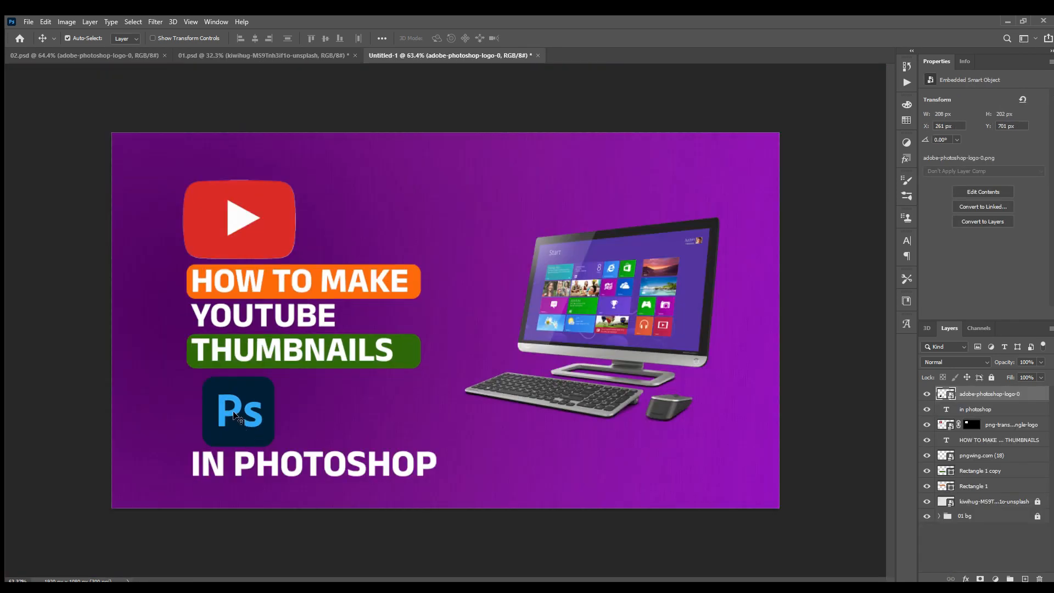
Move the Photoshop logo down near the canvas bottom and raise the IN PHOTOSHOP text to about Y 692 px, directly under the title.
{"action": "left_click_drag", "start_coordinate": [223, 412], "coordinate": [225, 455]}
{"action": "left_click_drag", "start_coordinate": [318, 455], "coordinate": [318, 393]}
{"action": "scroll", "coordinate": [318, 393], "scroll_direction": "up", "scroll_amount": 4}
{"action": "scroll", "coordinate": [256, 416], "scroll_direction": "down", "scroll_amount": 3}
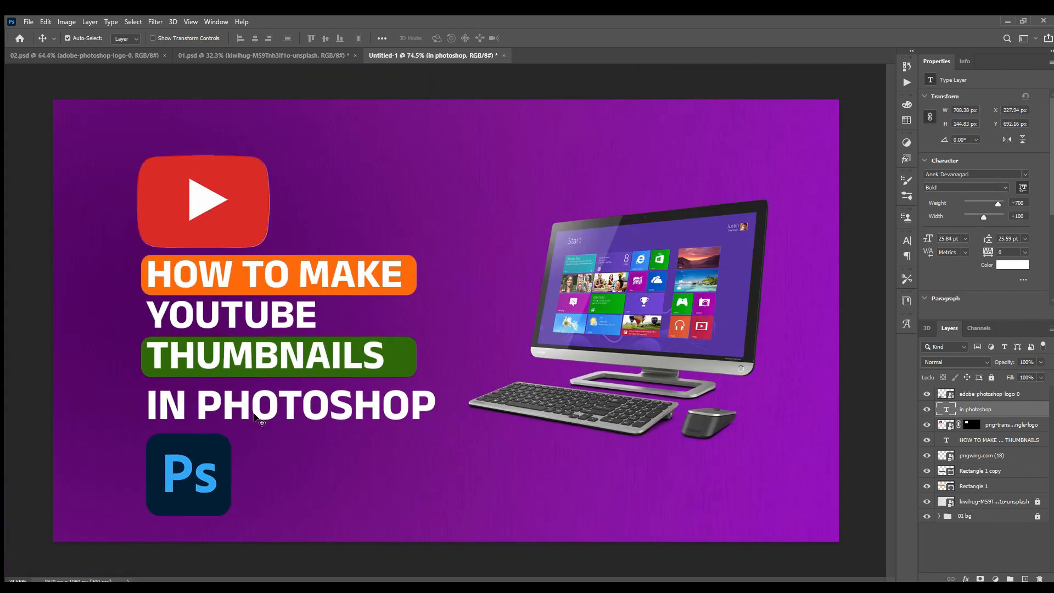
Bring the curved red arrow from 02.psd into the untitled document.
{"action": "left_click", "coordinate": [54, 54]}
{"action": "scroll", "coordinate": [210, 356], "scroll_direction": "down", "scroll_amount": 2}
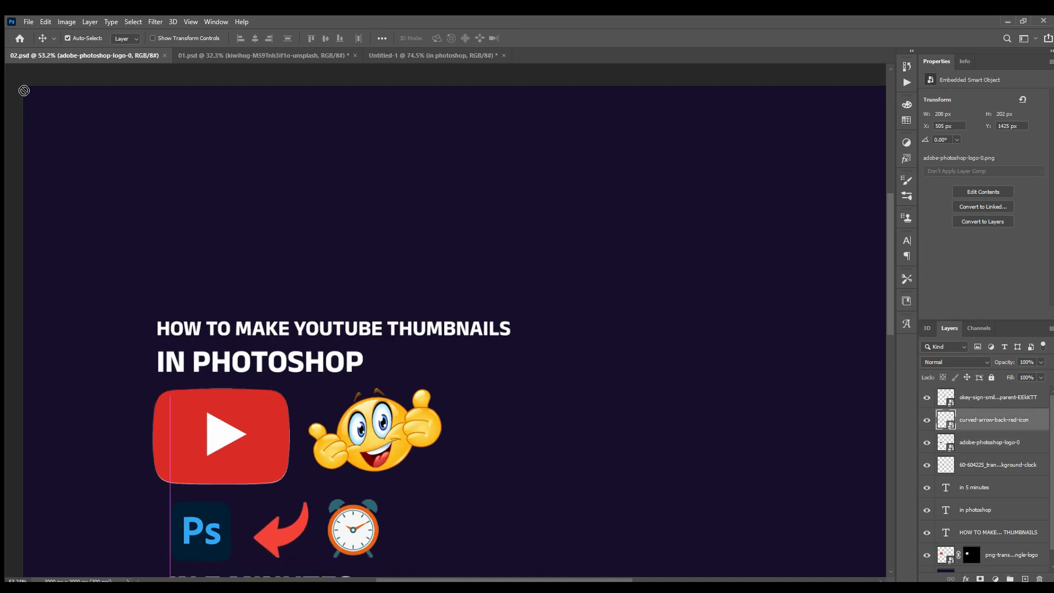